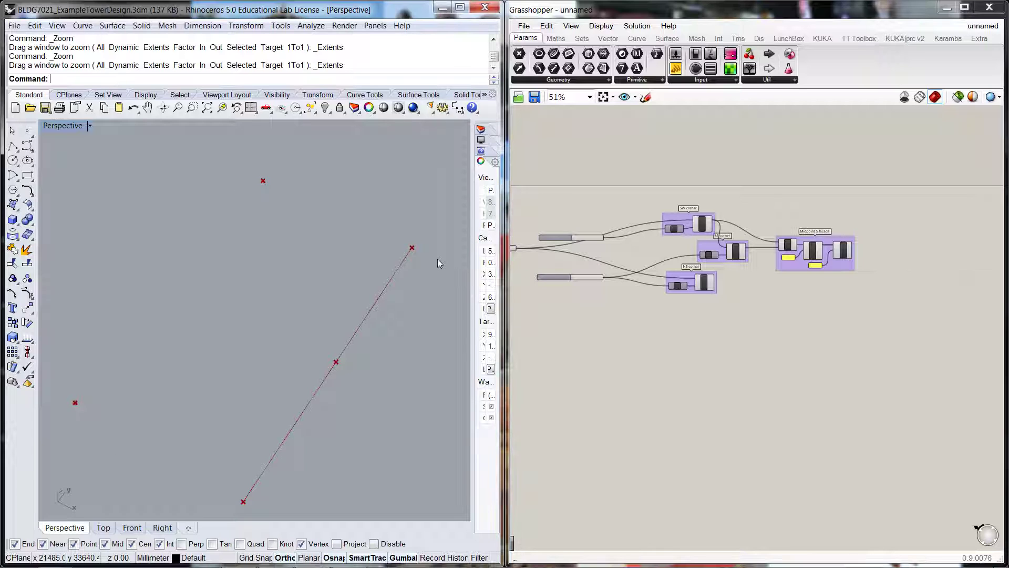
scroll(437, 258, down, 1)
scroll(437, 258, down, 2)
right_drag(426, 338, 402, 347)
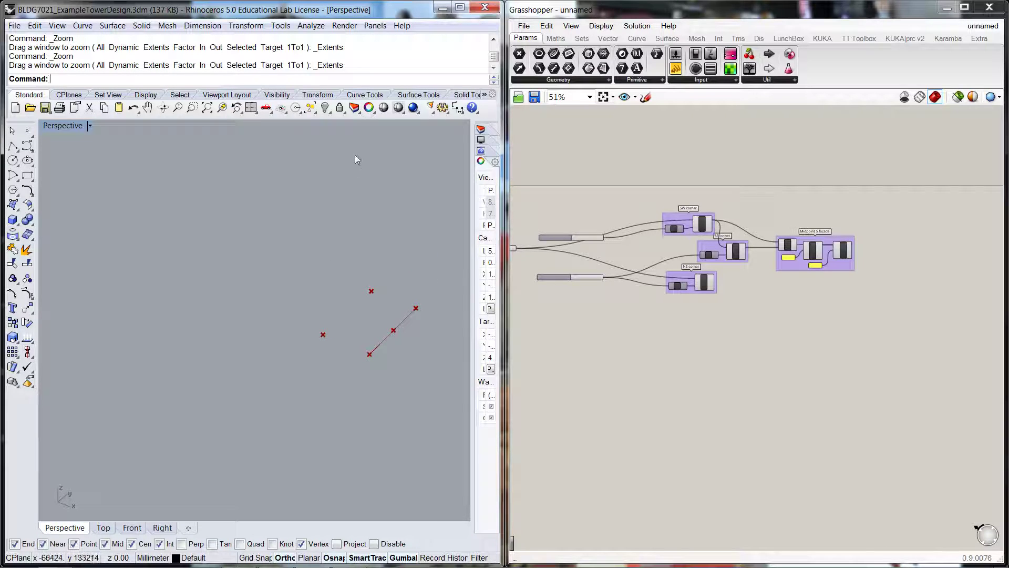
right_drag(412, 284, 327, 271)
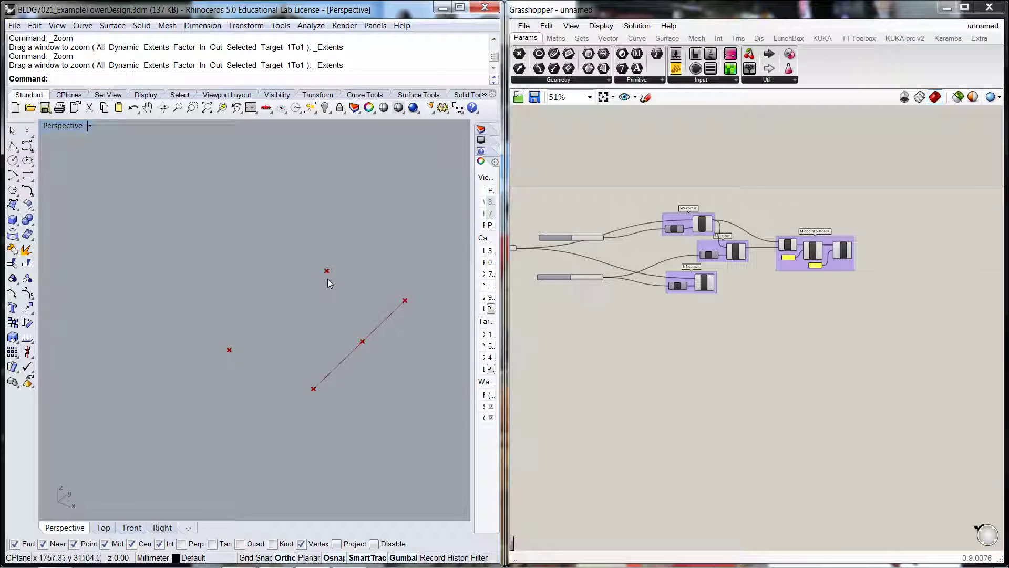
right_drag(334, 284, 317, 355)
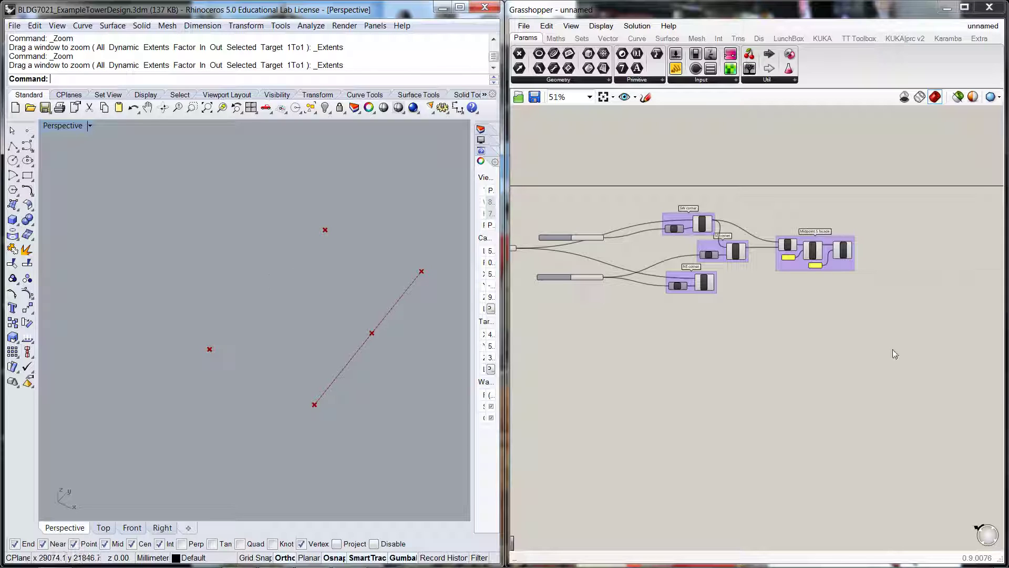
Add a number slider on the canvas below the Length of Building slider and adjust its value to 5200.
scroll(654, 320, down, 2)
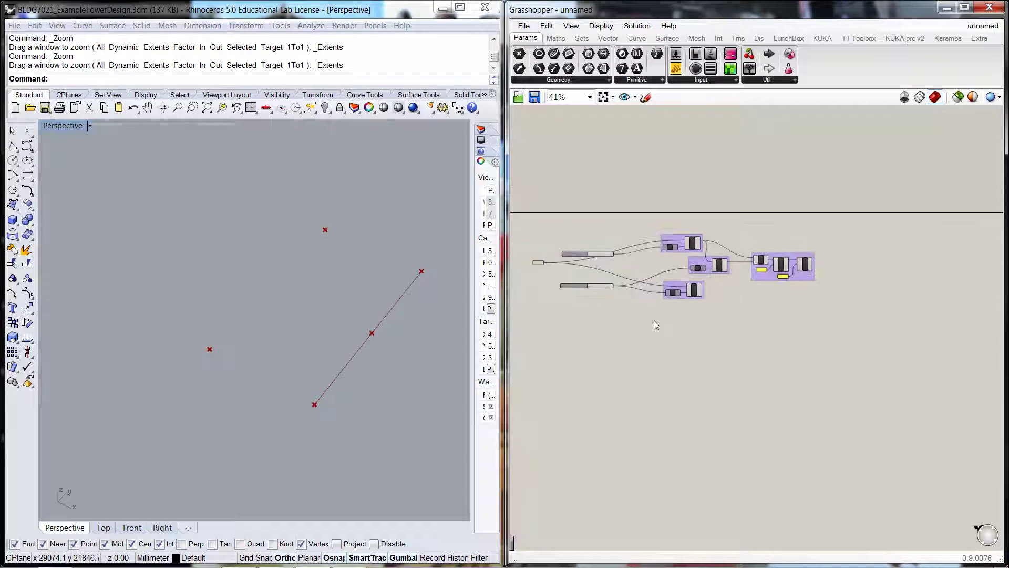
right_drag(654, 320, 708, 331)
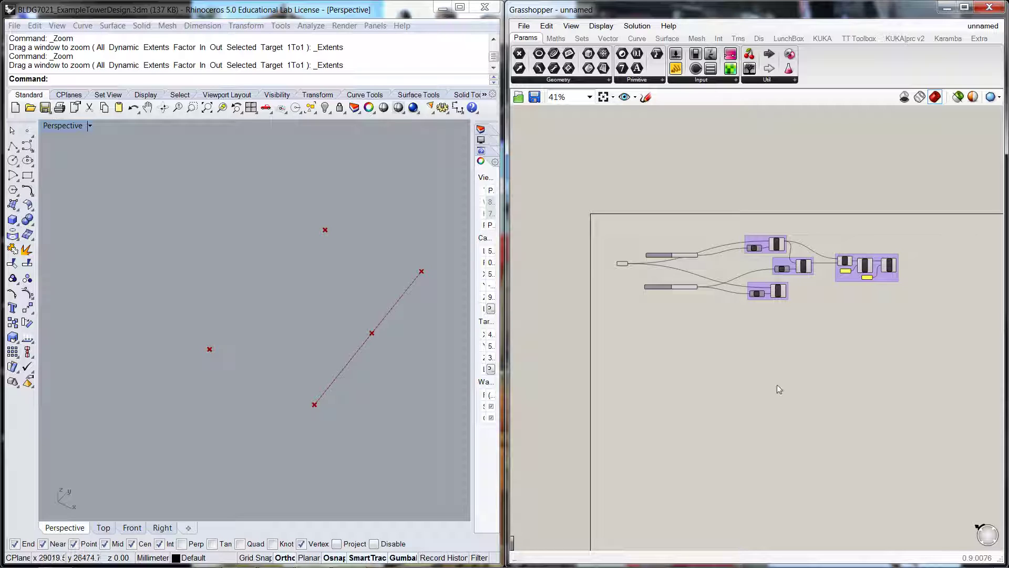
double_click(714, 381)
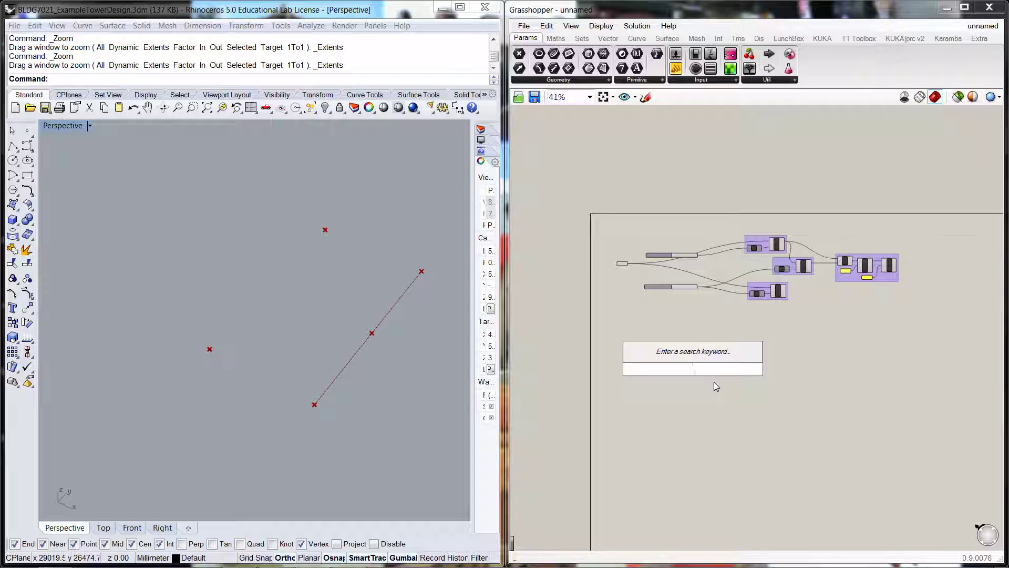
text(1000)
key(Return)
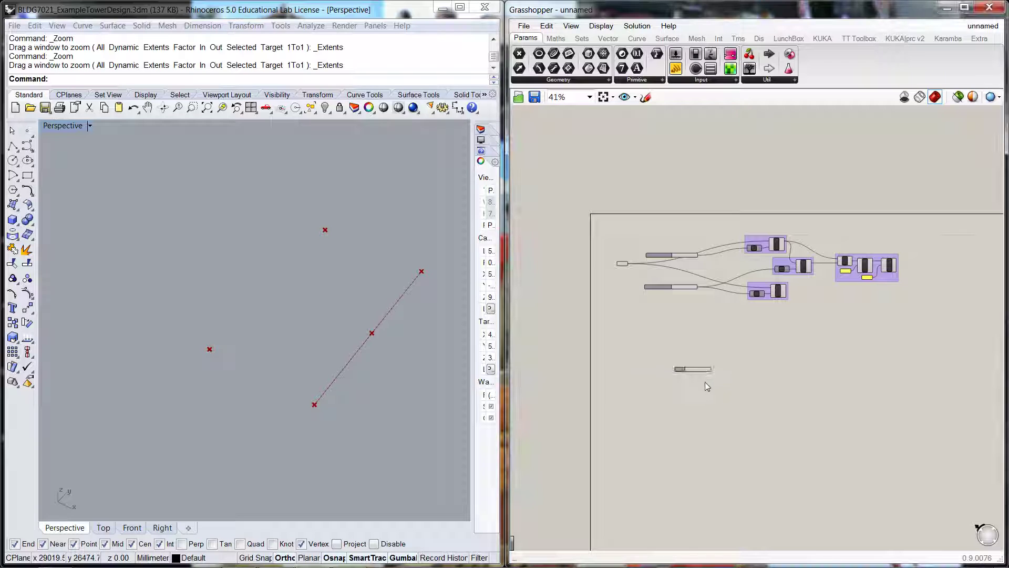
scroll(692, 363, up, 6)
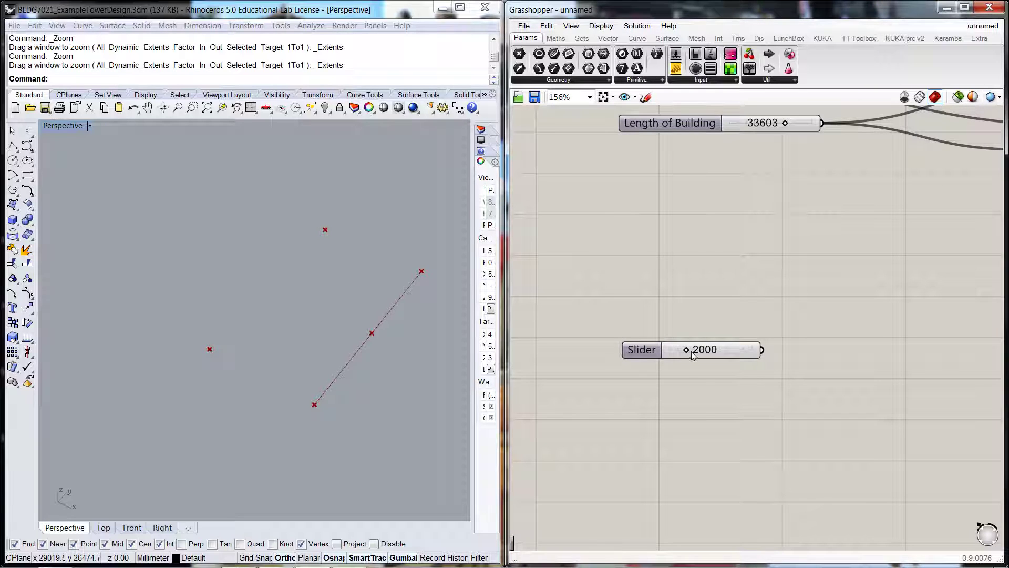
mouse_move(693, 355)
mouse_down()
mouse_move(751, 354)
mouse_move(653, 355)
mouse_move(710, 354)
mouse_up()
Name the new slider "Maximum curvature" and set its maximum to 5000.
double_click(642, 350)
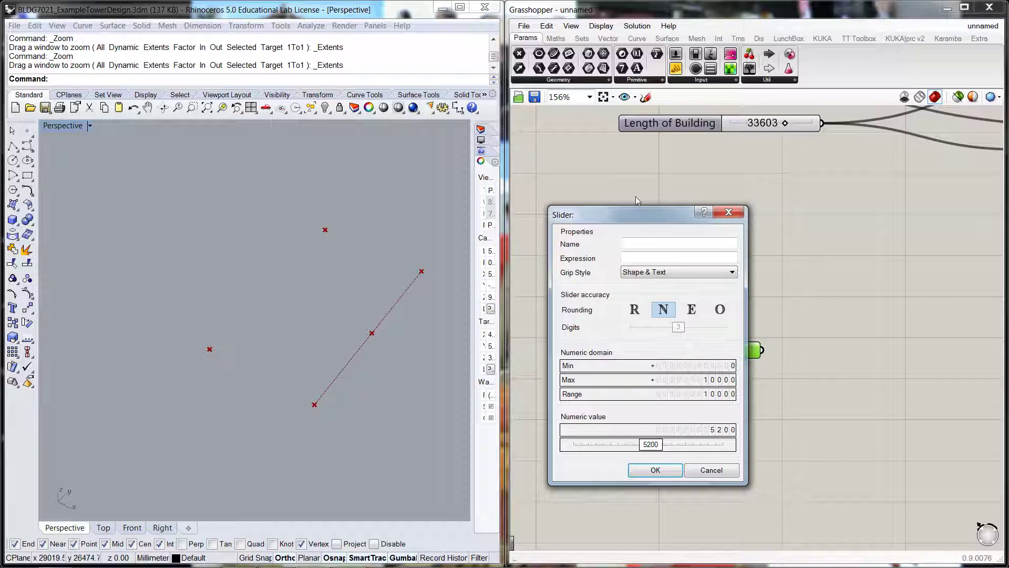
click(650, 245)
text(Maxim)
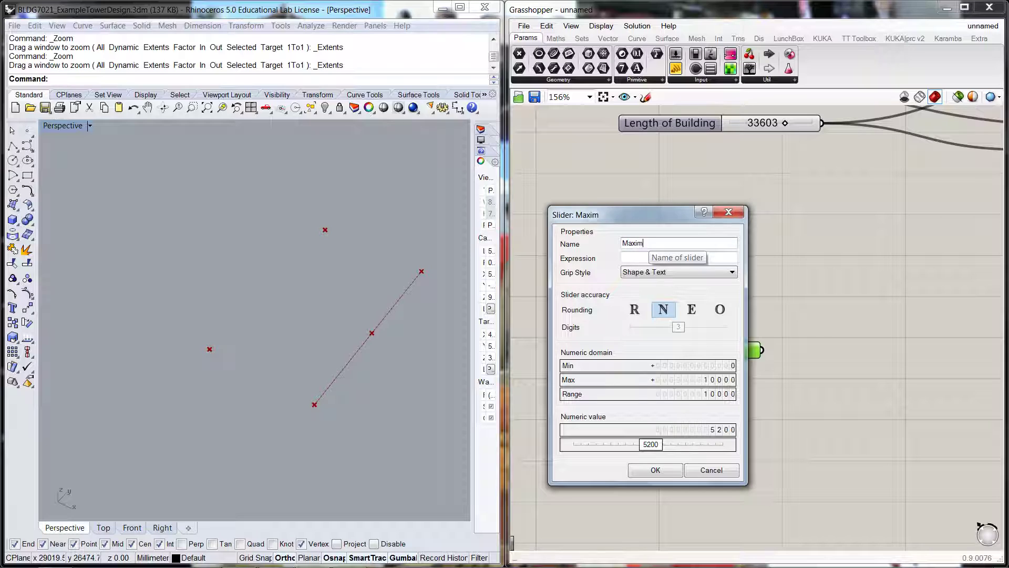
text(um curvature)
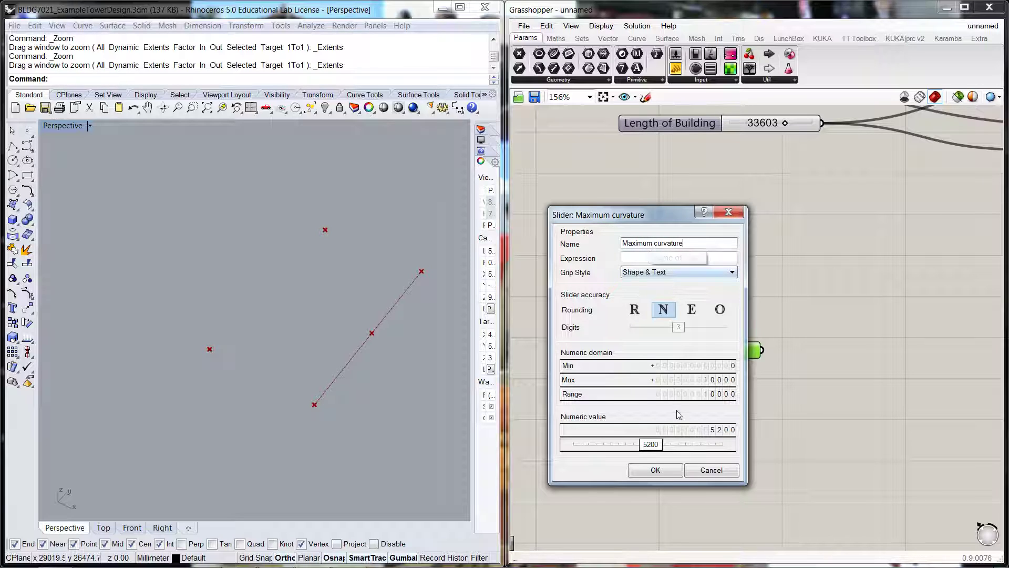
double_click(682, 379)
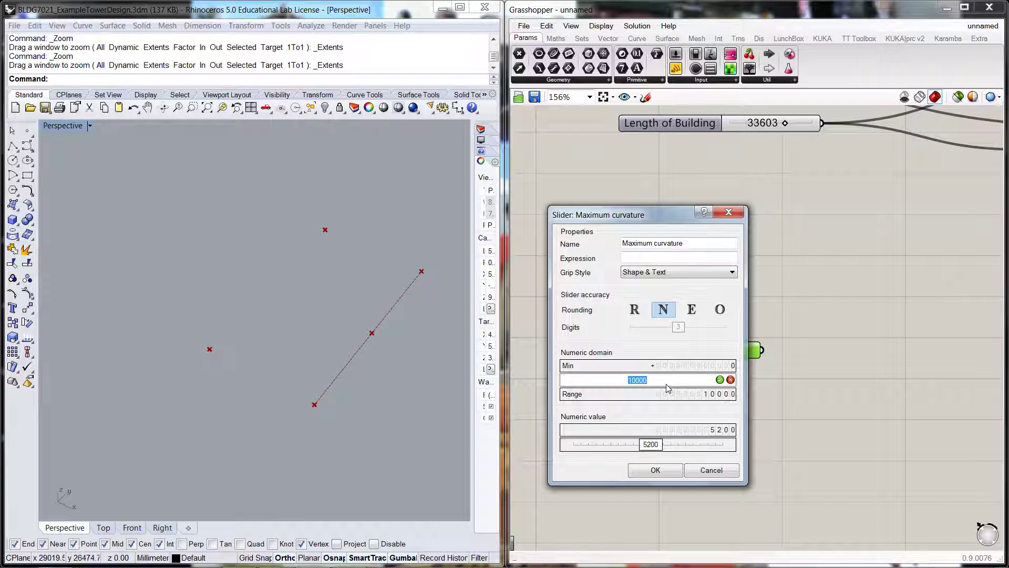
text(5000)
click(656, 471)
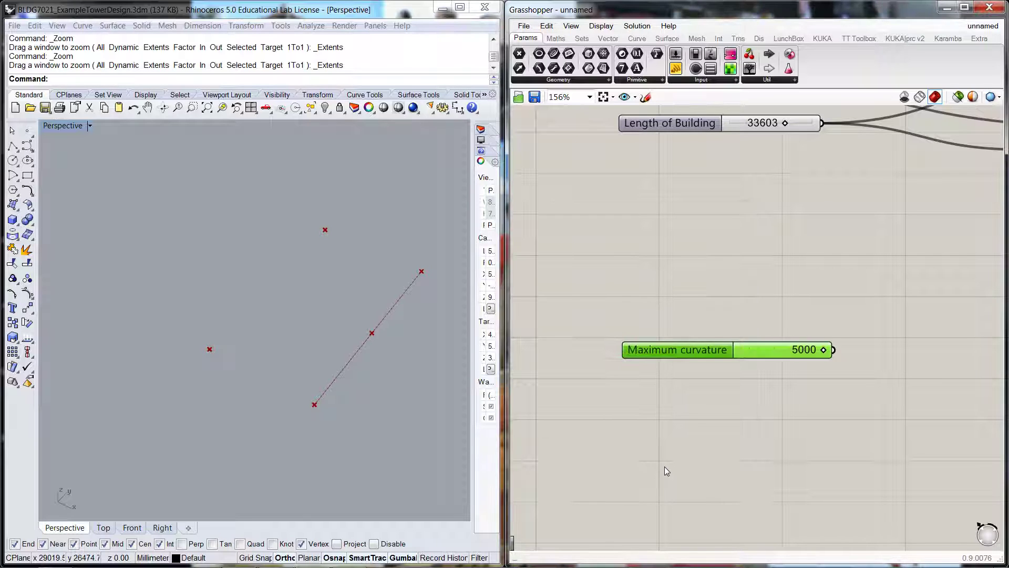
Add a Series component and place it well to the right of the Maximum curvature slider.
scroll(699, 352, down, 3)
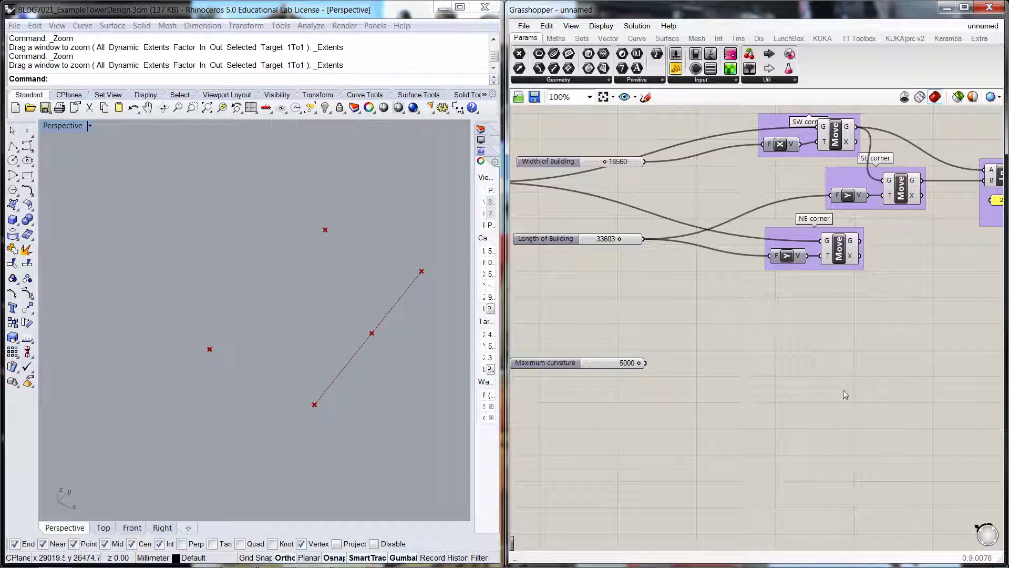
scroll(839, 376, down, 1)
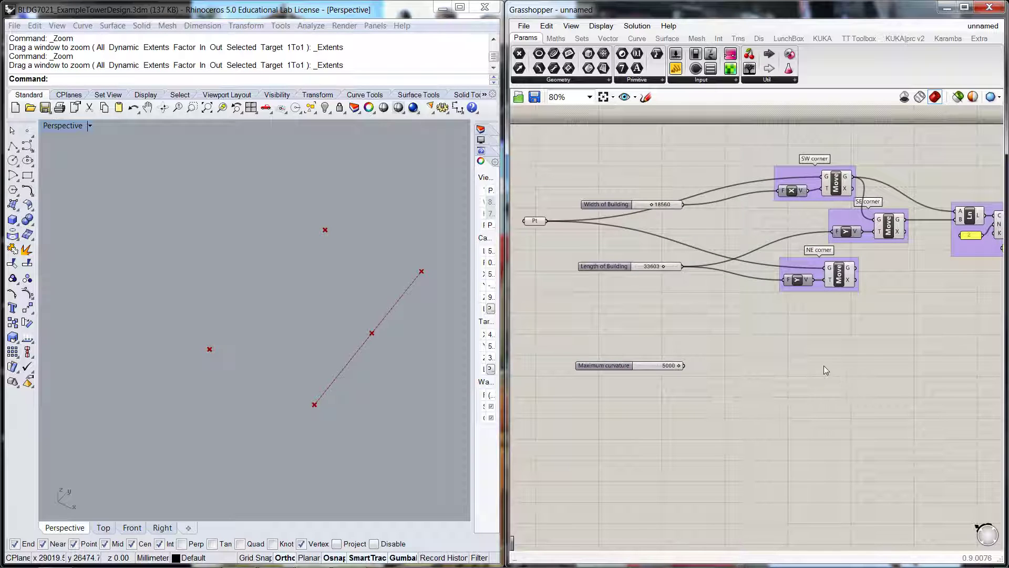
double_click(823, 366)
text(se)
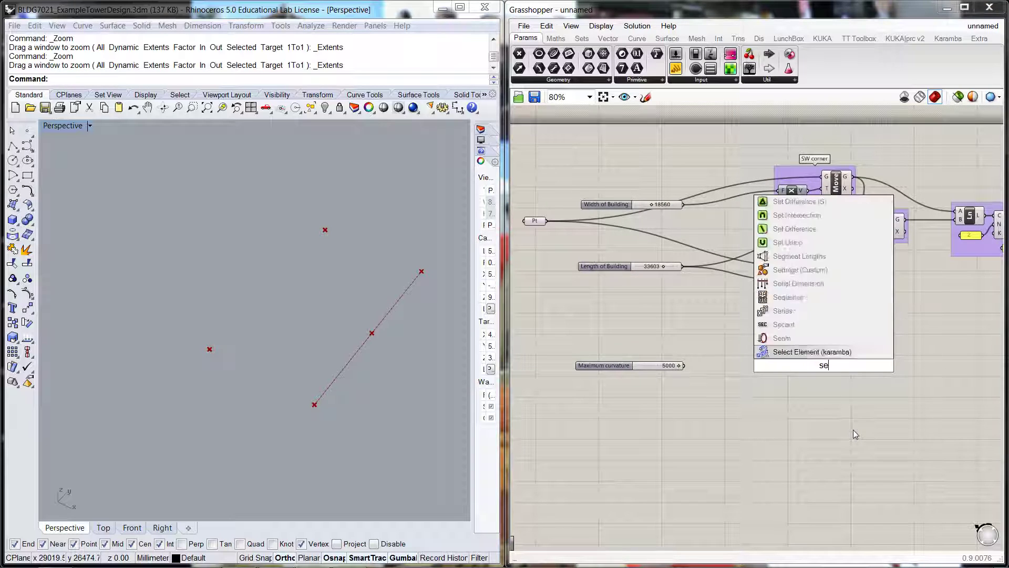
text(ri)
click(796, 348)
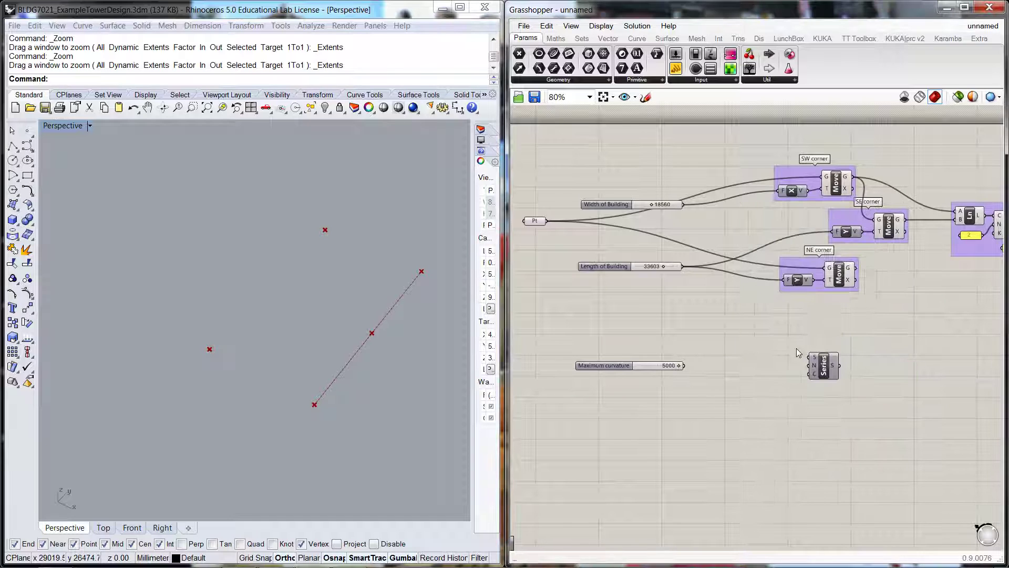
drag(826, 370, 936, 370)
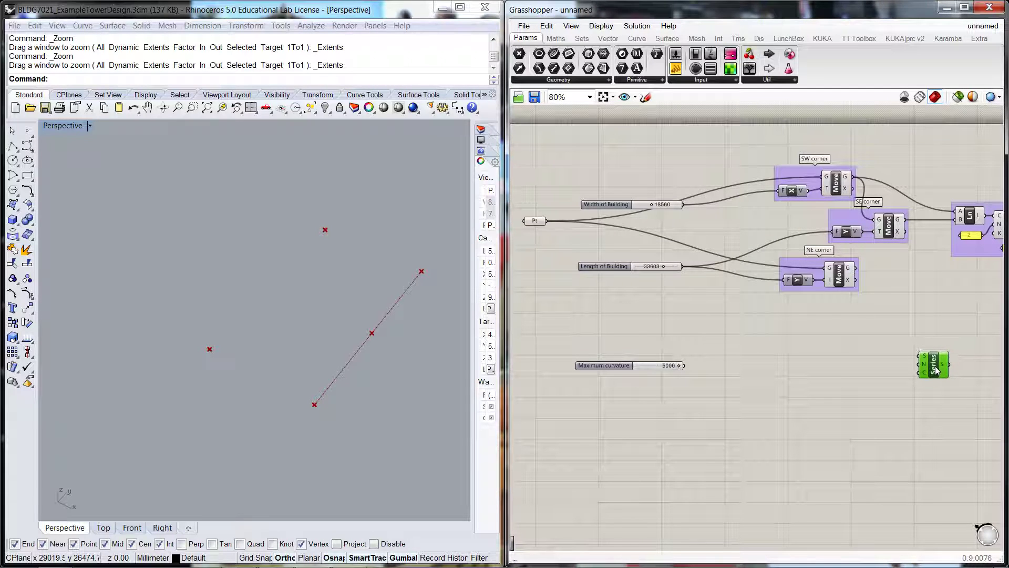
click(911, 378)
Add a Negative component between the Maximum curvature slider and the Series component.
scroll(910, 378, up, 3)
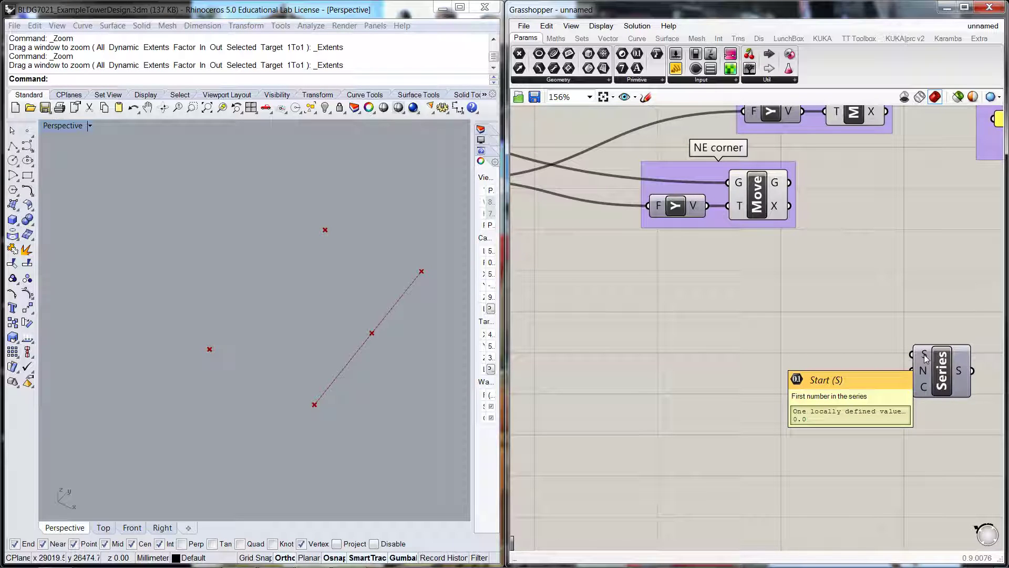
scroll(849, 339, down, 2)
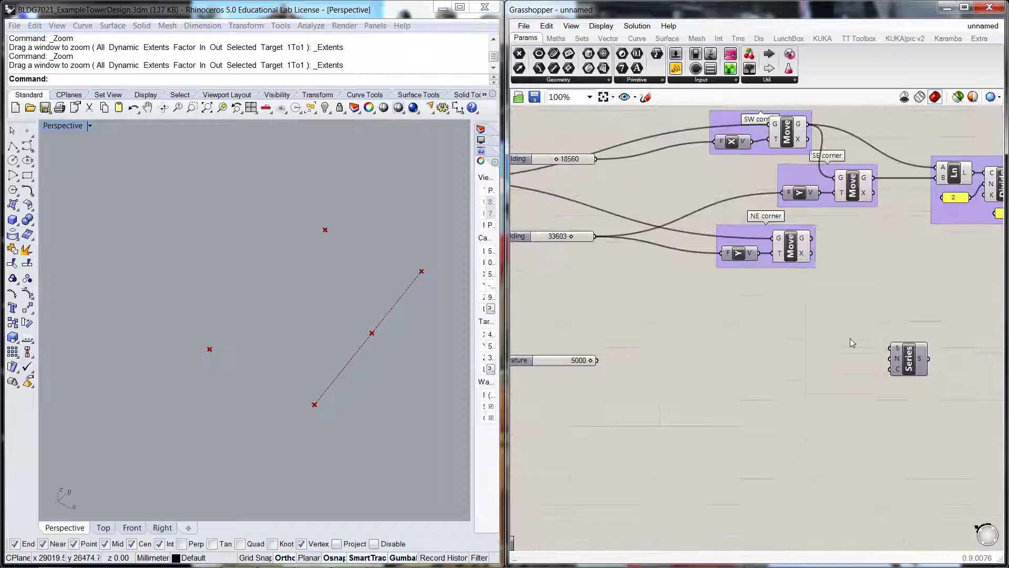
double_click(781, 348)
text(neg)
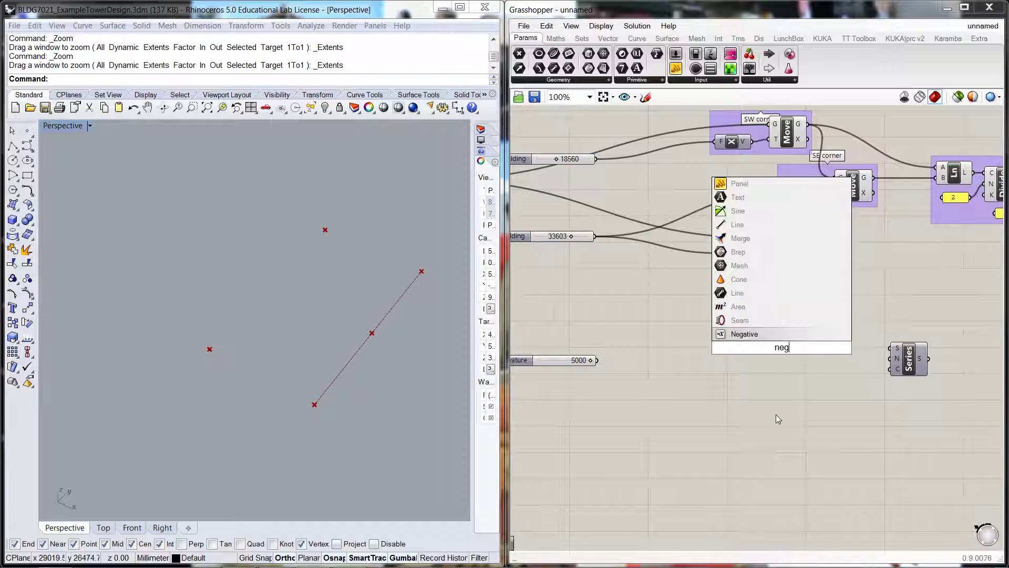
key(Return)
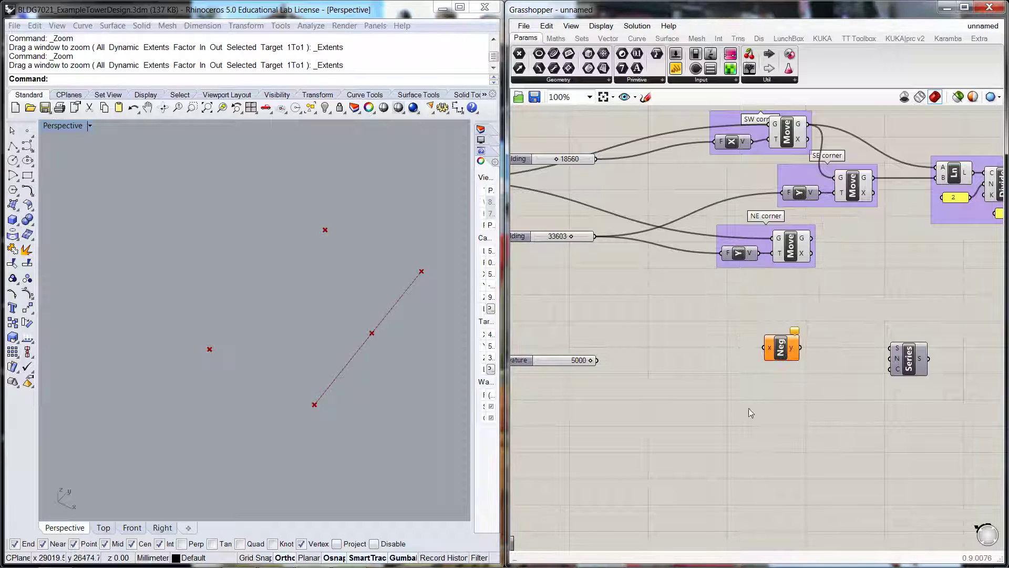
drag(770, 360, 762, 367)
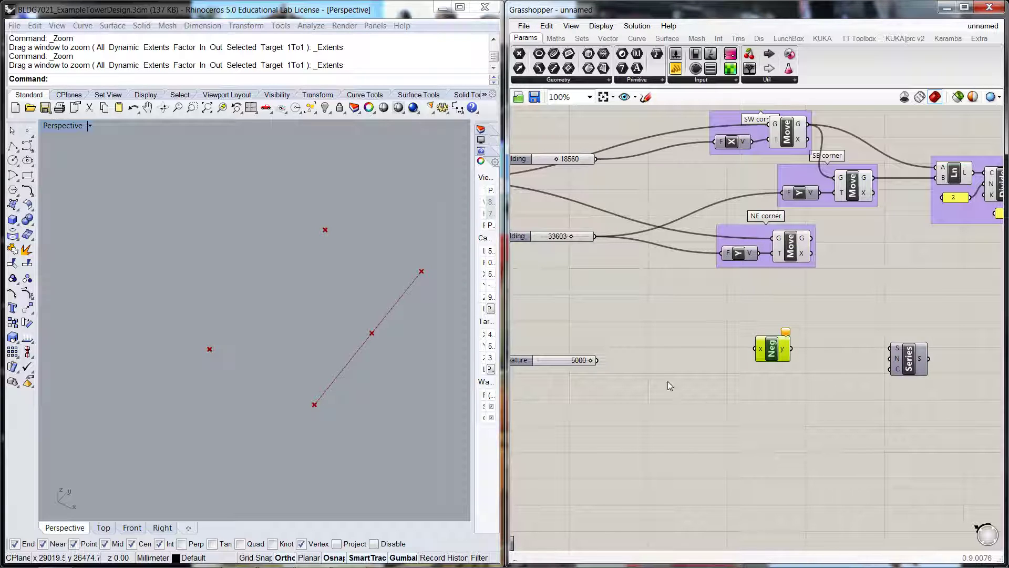
Wire the Maximum curvature slider into the Negative component and the Negative result into the Series start input.
drag(596, 360, 892, 348)
click(857, 390)
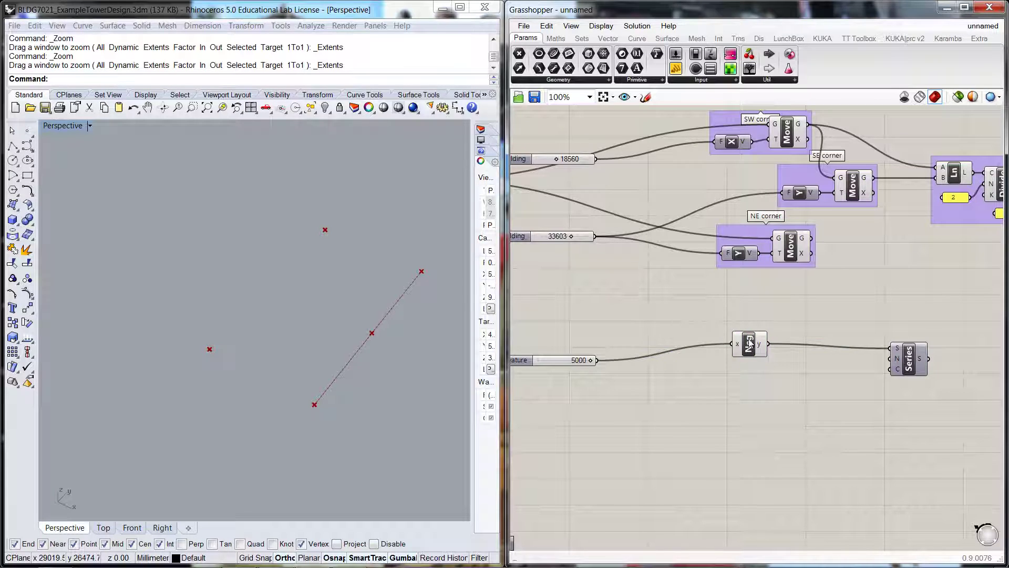
drag(749, 346, 758, 346)
click(745, 375)
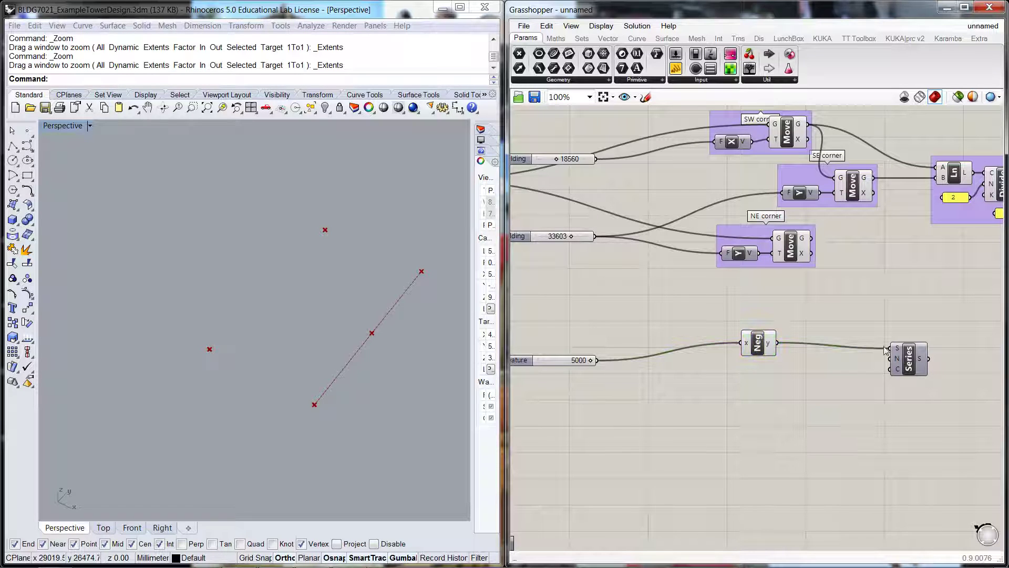
Set the Maximum curvature slider's minimum to -5000 and its value to 1400.
mouse_move(894, 349)
double_click(524, 361)
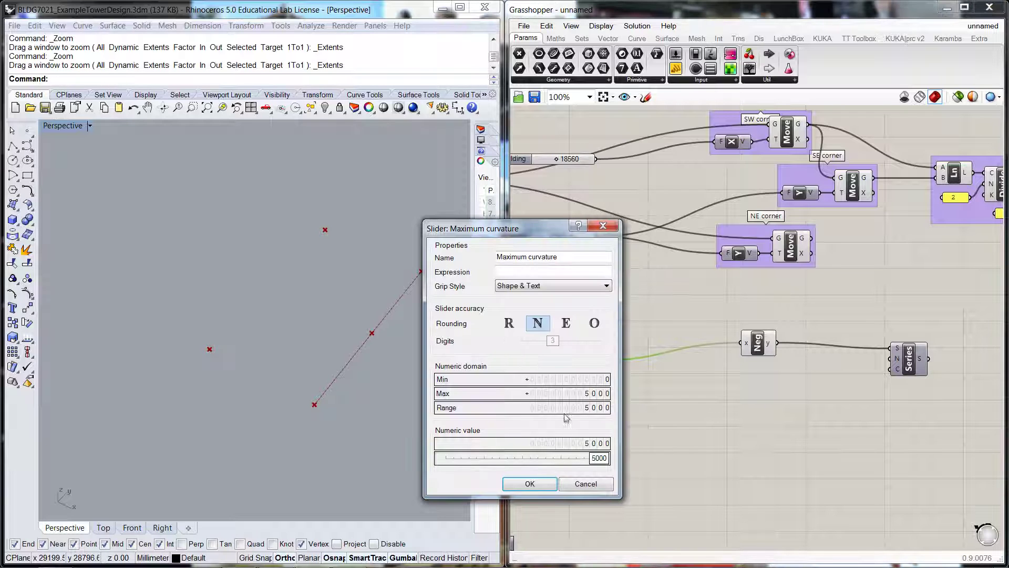
double_click(552, 378)
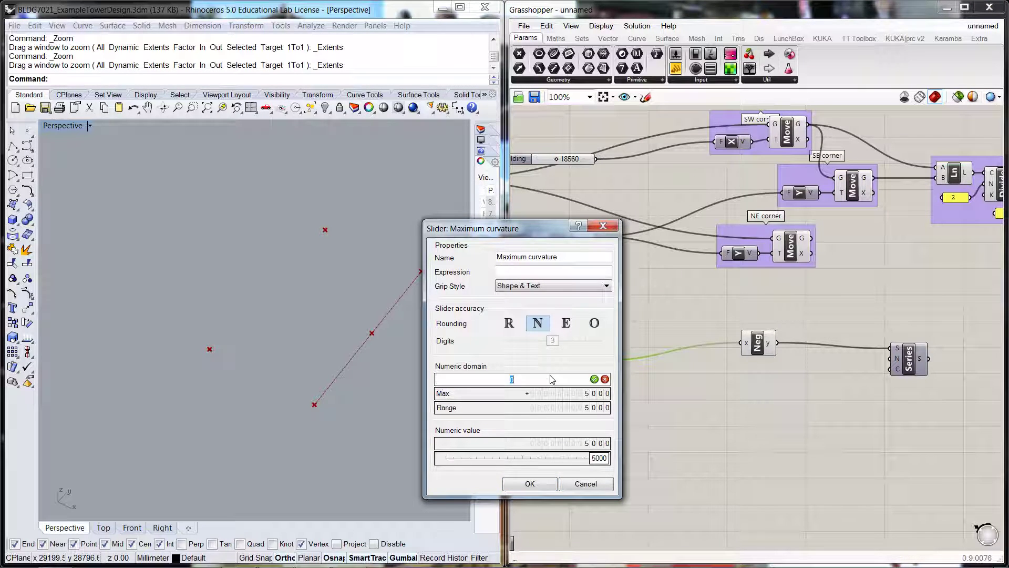
text(-5000)
click(594, 379)
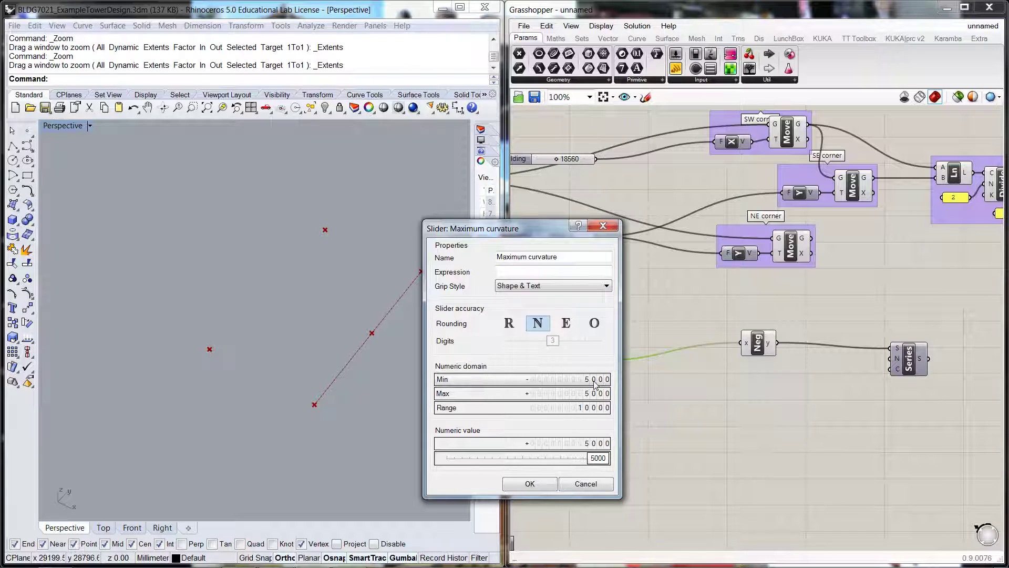
click(528, 483)
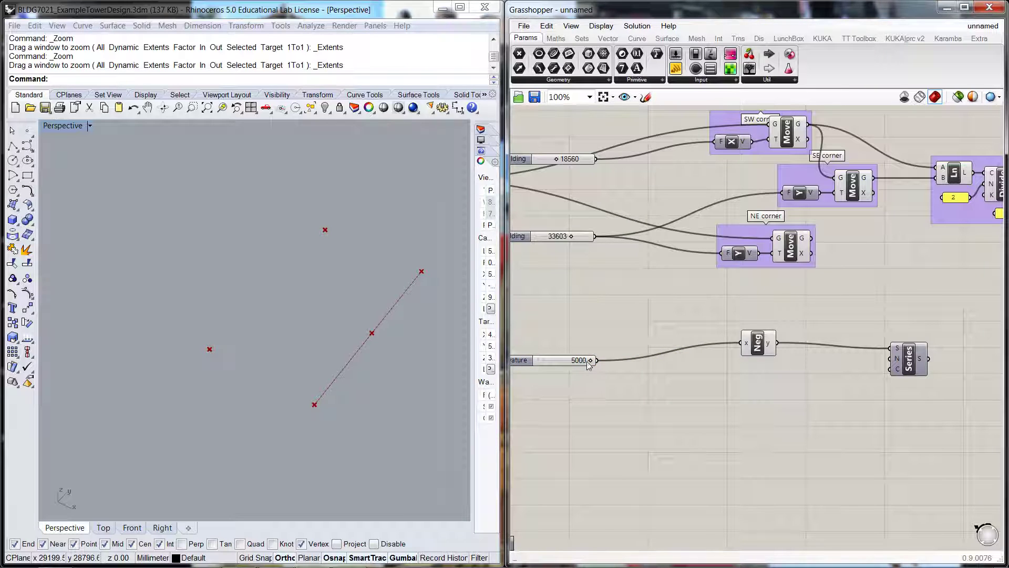
drag(590, 360, 571, 372)
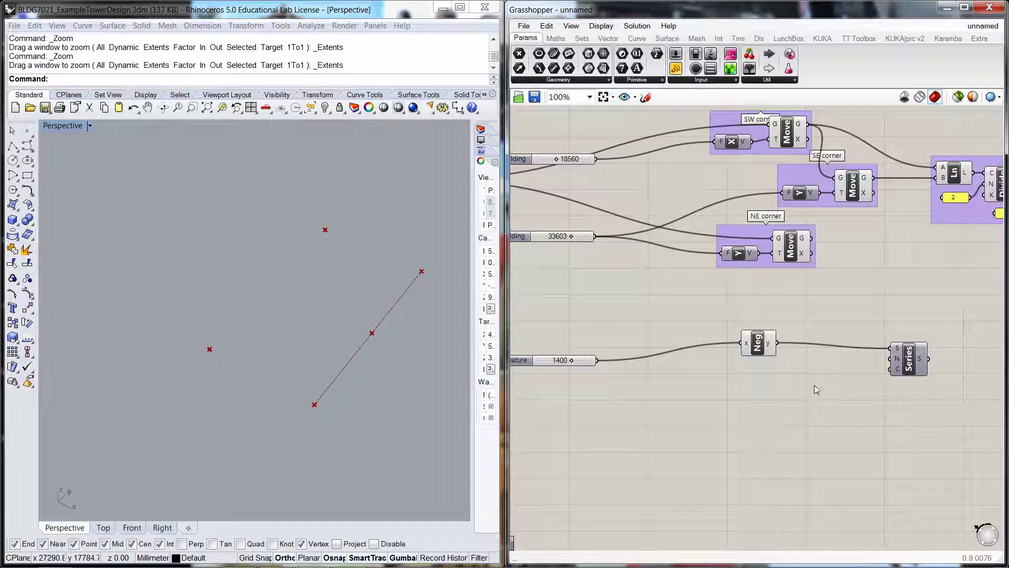
Add a Multiplication component below the Negative component and connect the Maximum curvature slider to its A input.
double_click(776, 392)
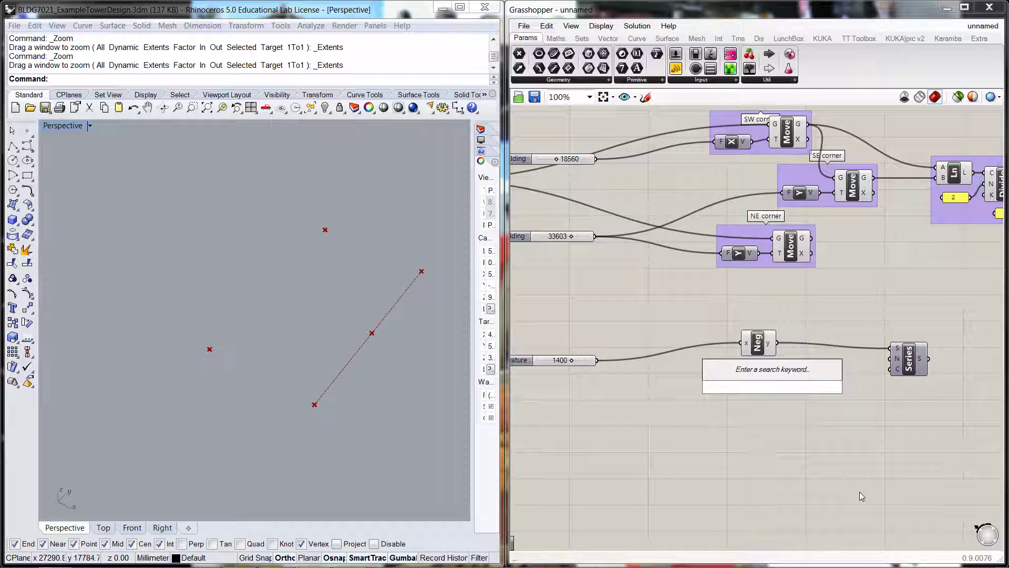
text(mult)
key(Return)
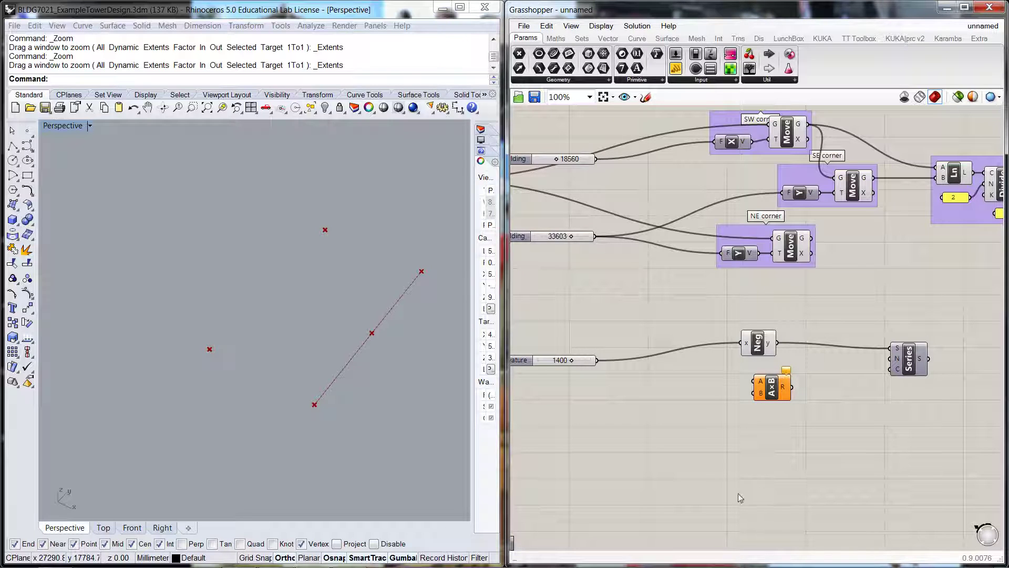
drag(771, 374, 767, 371)
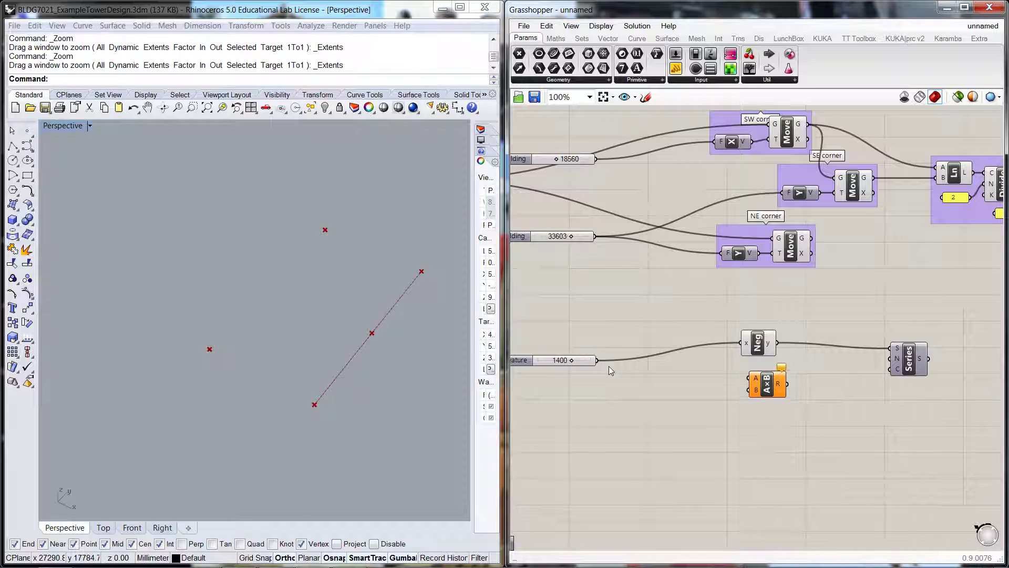
drag(598, 362, 747, 378)
click(767, 384)
Add a panel containing the value 2 below the Multiplication component.
double_click(755, 406)
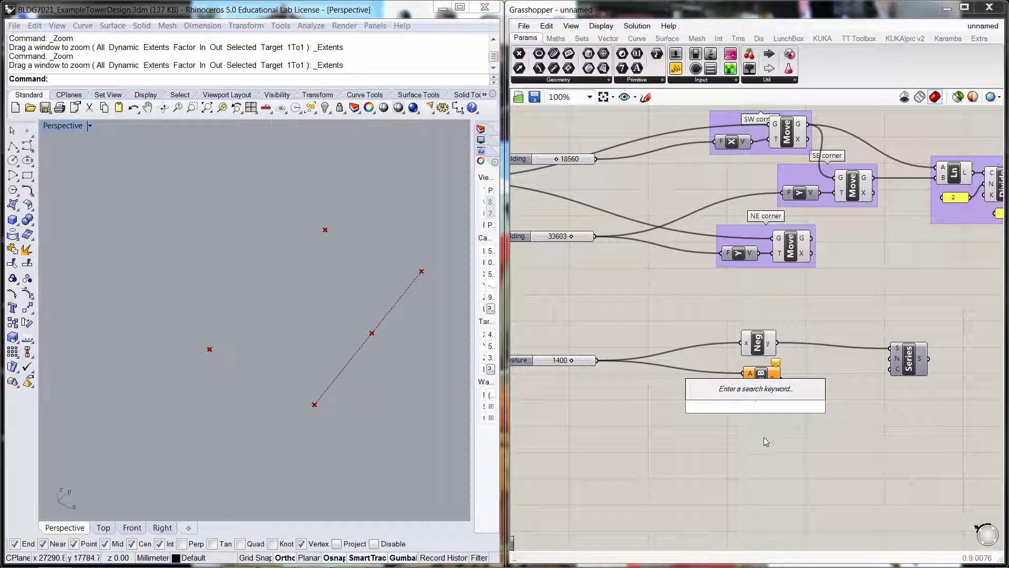
text(")
key(Return)
click(774, 418)
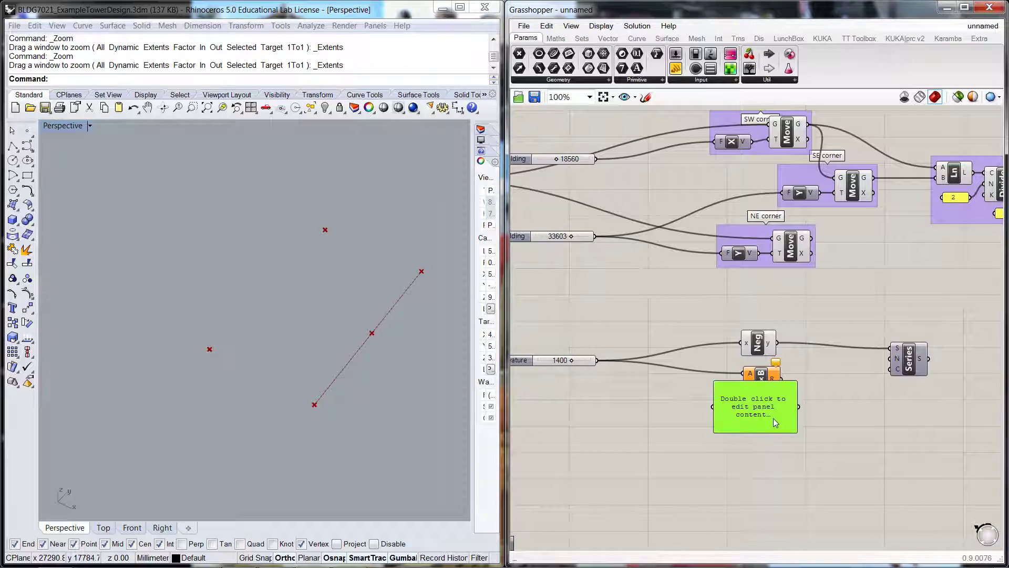
double_click(774, 418)
drag(777, 417, 715, 399)
key(ctrl+a)
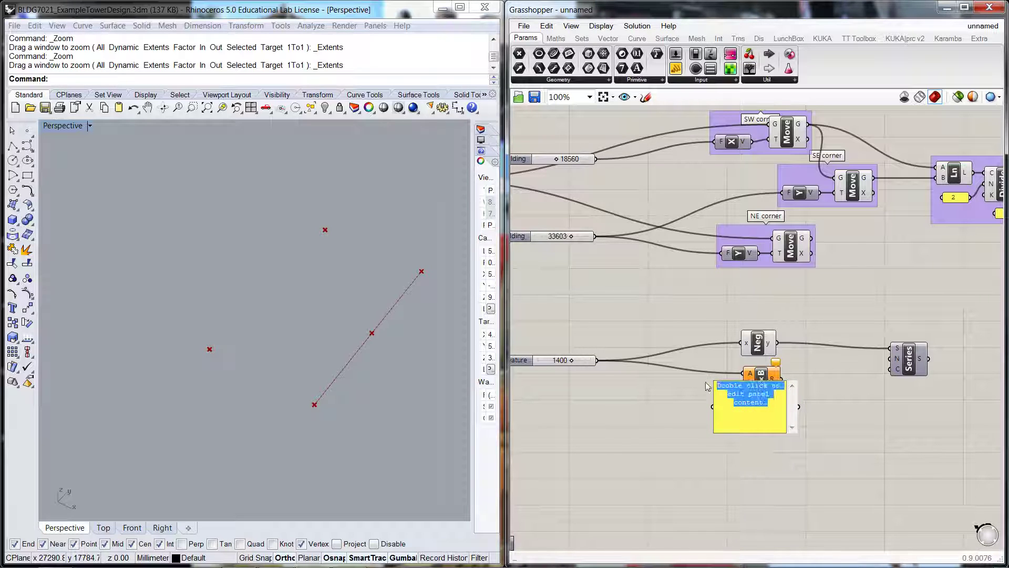
text(2)
click(799, 432)
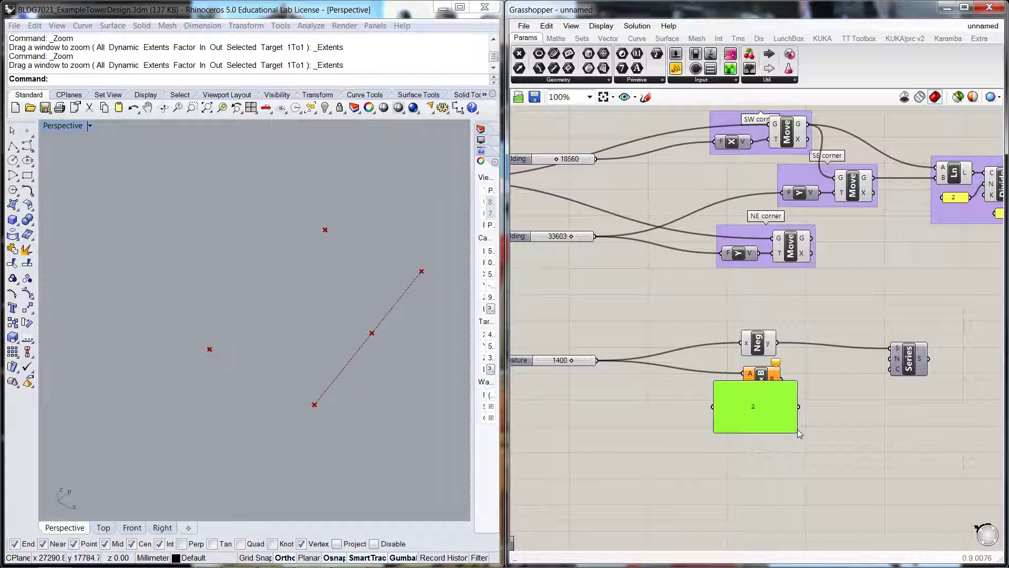
Shrink the panel, place it beside the Multiplication component, connect it to the B input, and align Multiplication under Negative.
drag(797, 428, 726, 396)
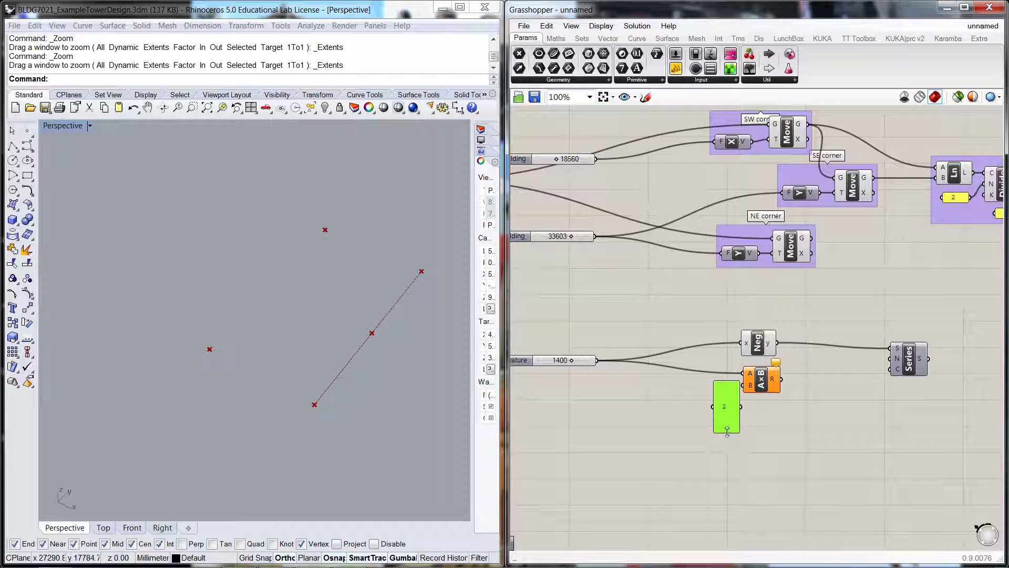
drag(726, 432, 727, 395)
drag(726, 388, 707, 390)
drag(721, 389, 744, 385)
click(739, 414)
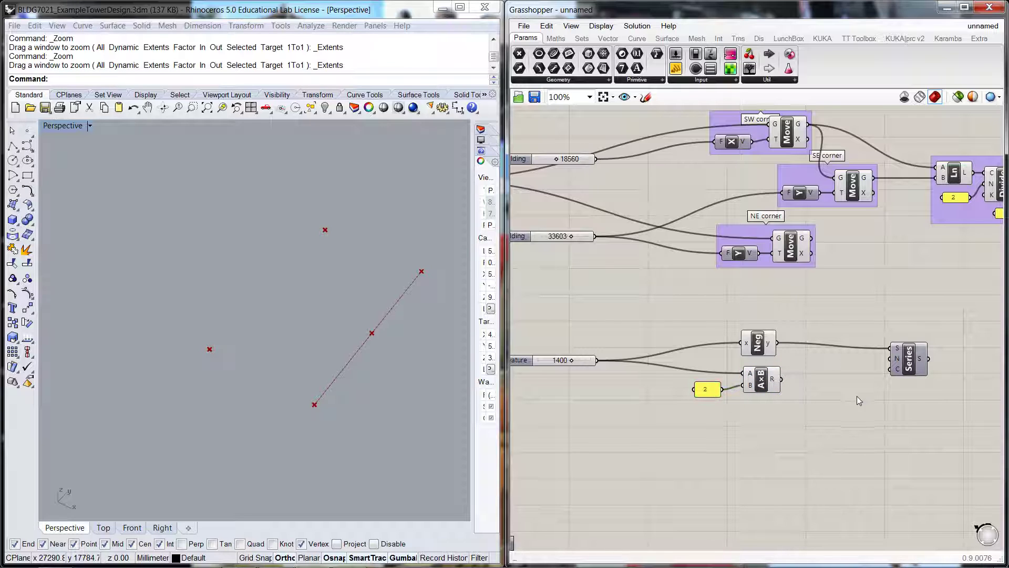
drag(770, 377, 767, 377)
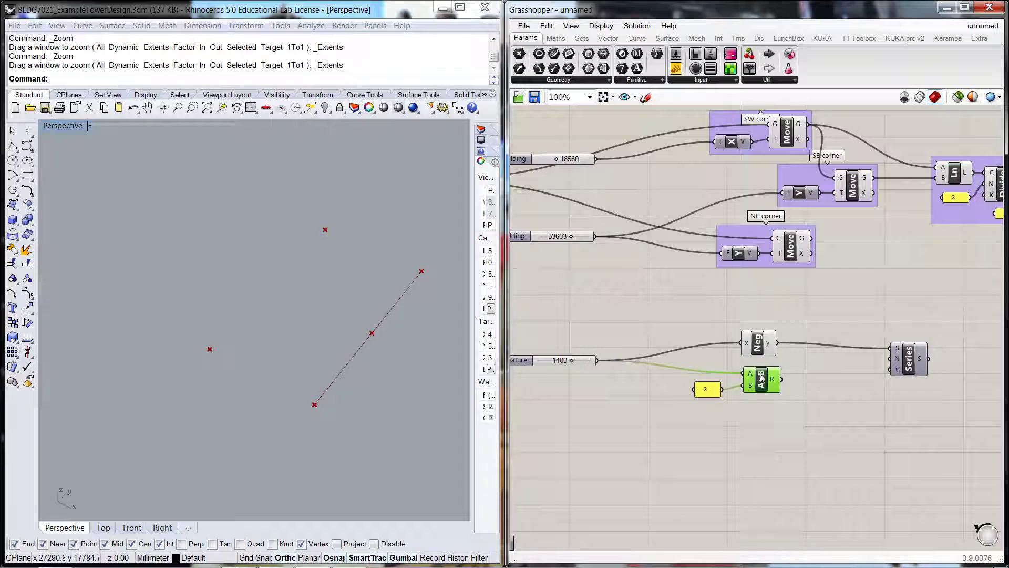
click(776, 408)
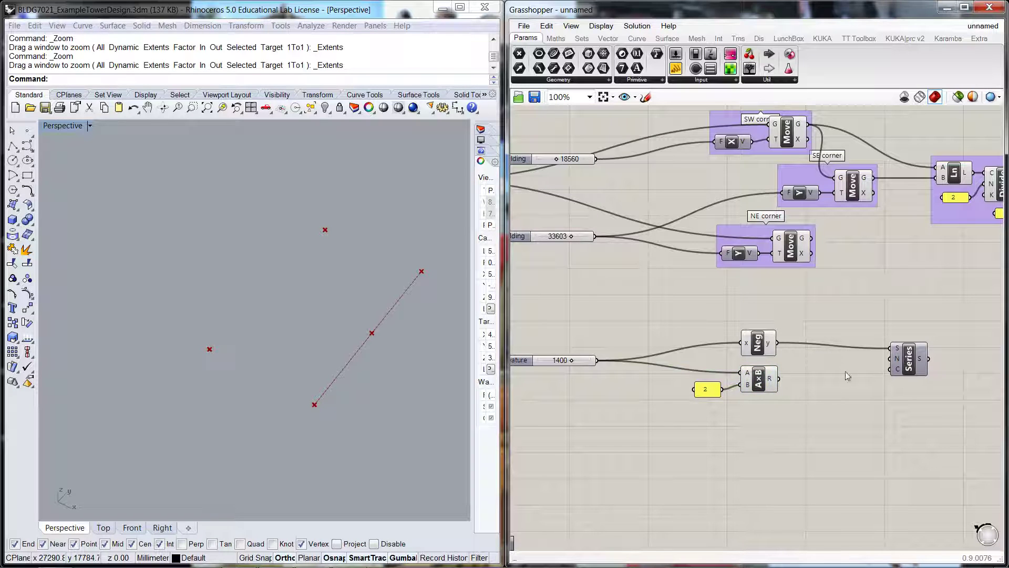
Add a number slider with value 40, name it Nr of Levels, and place it under the Maximum curvature slider.
right_drag(514, 345, 538, 341)
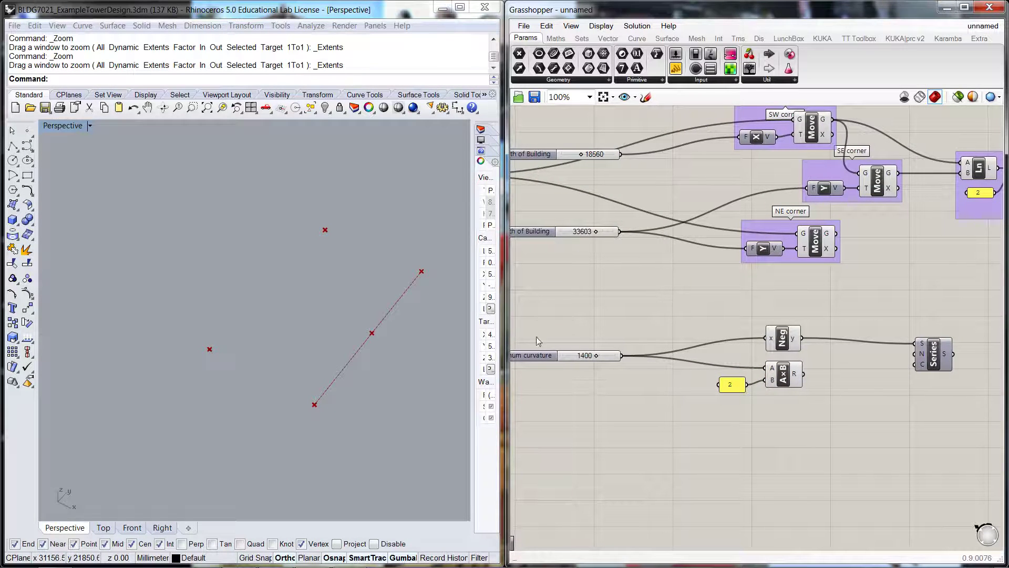
right_drag(603, 393, 633, 389)
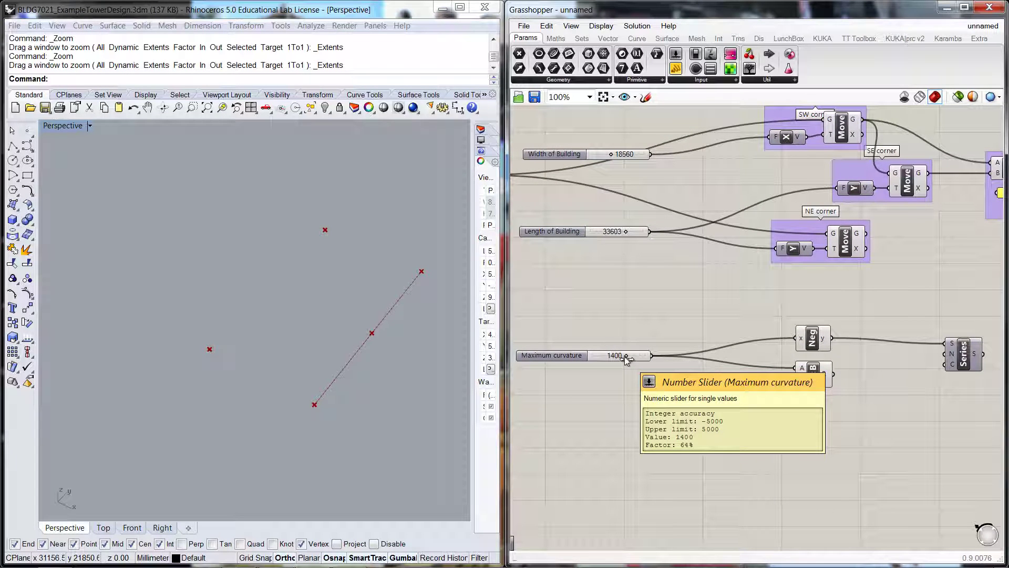
mouse_move(624, 355)
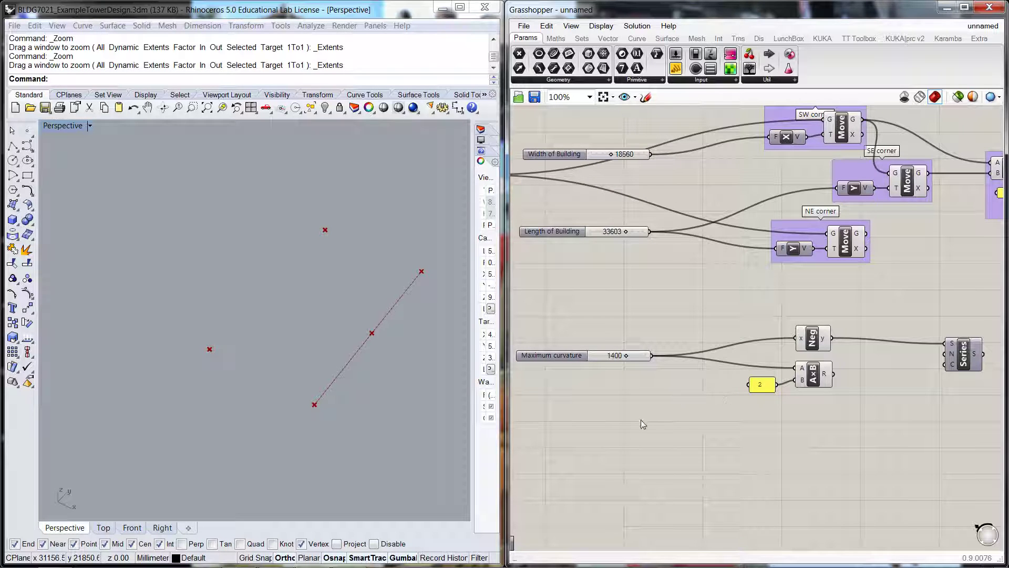
right_drag(866, 427, 901, 394)
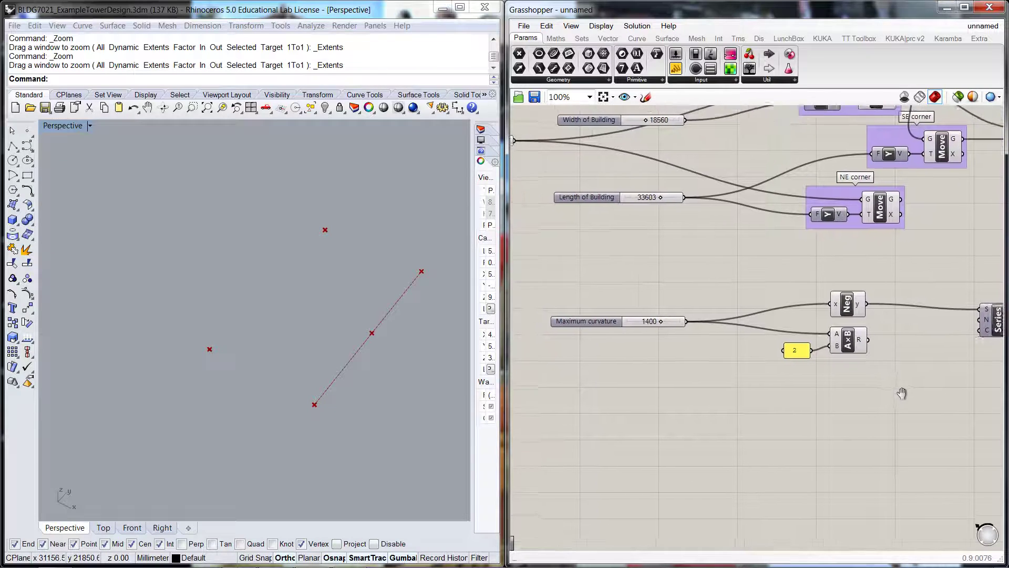
double_click(673, 424)
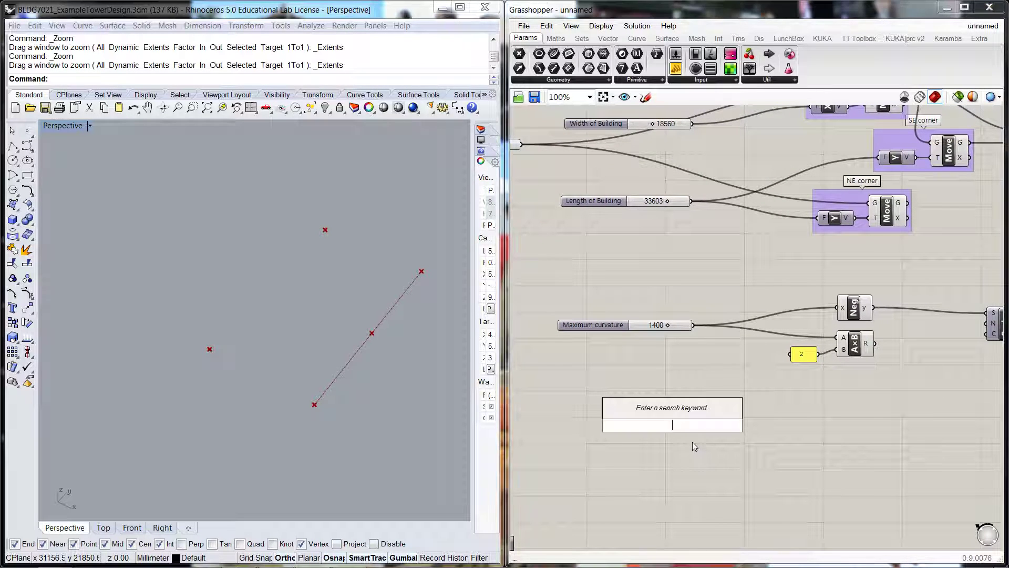
text(40)
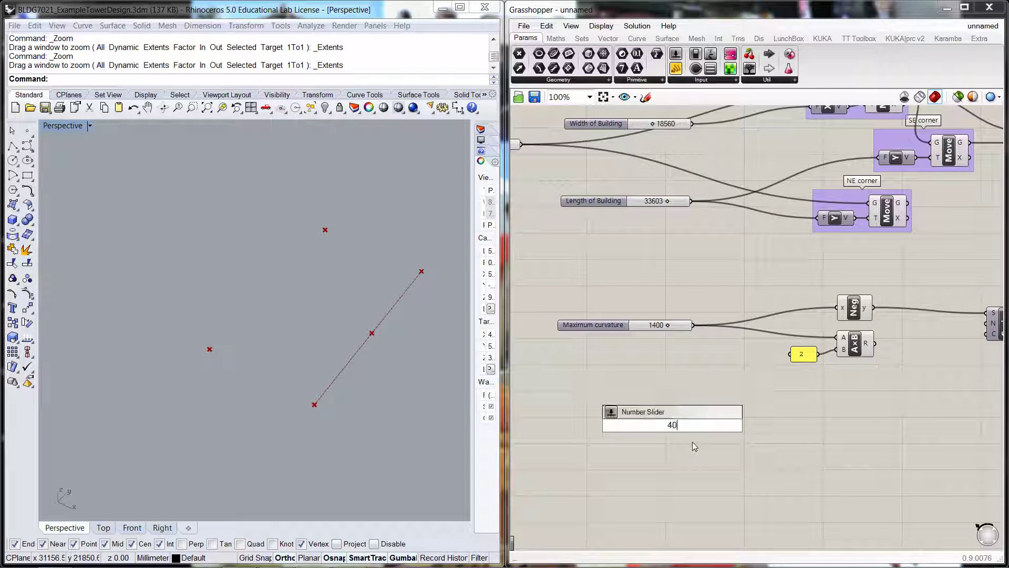
key(Return)
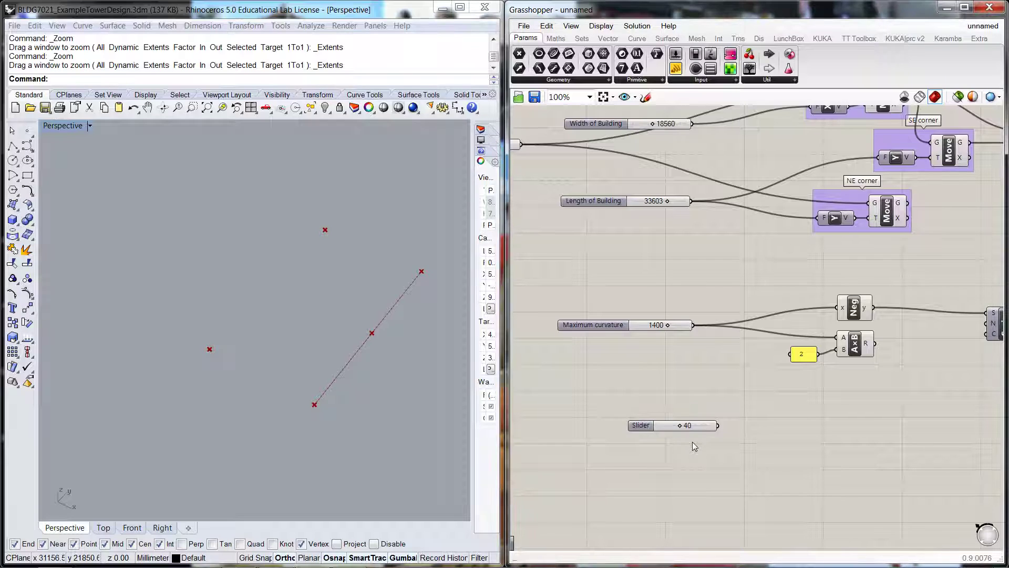
double_click(642, 425)
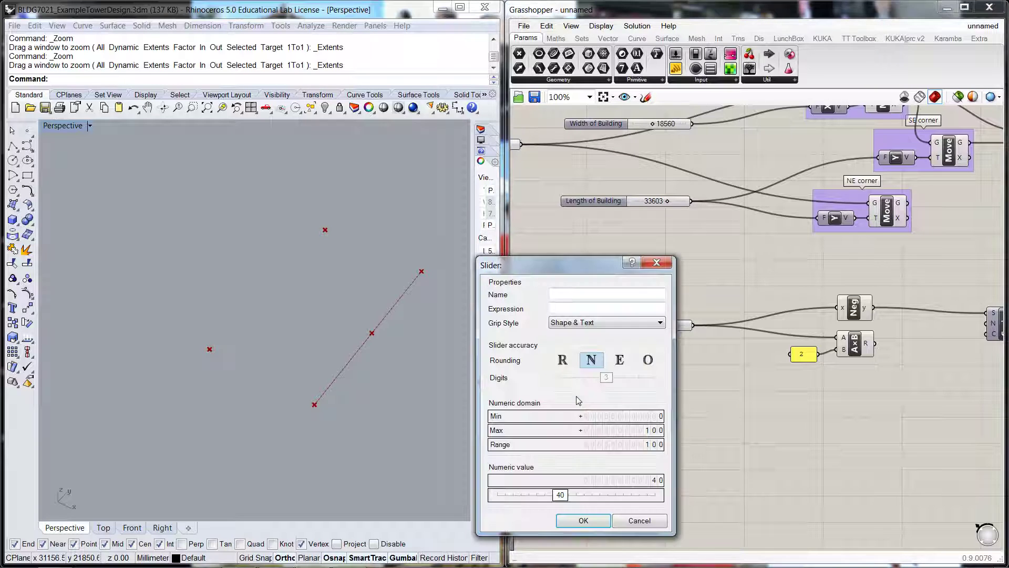
click(591, 294)
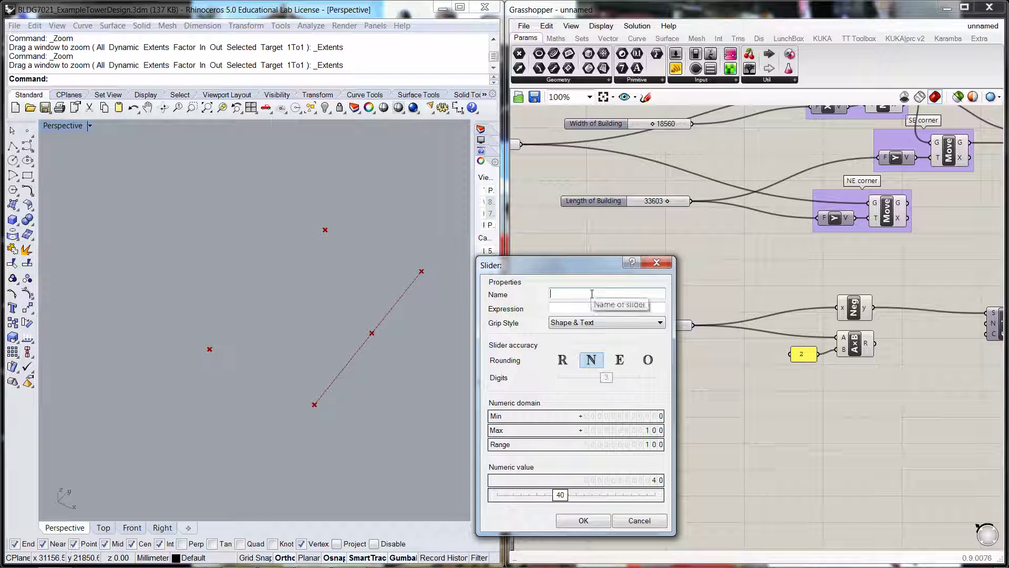
text(Nr of Levels)
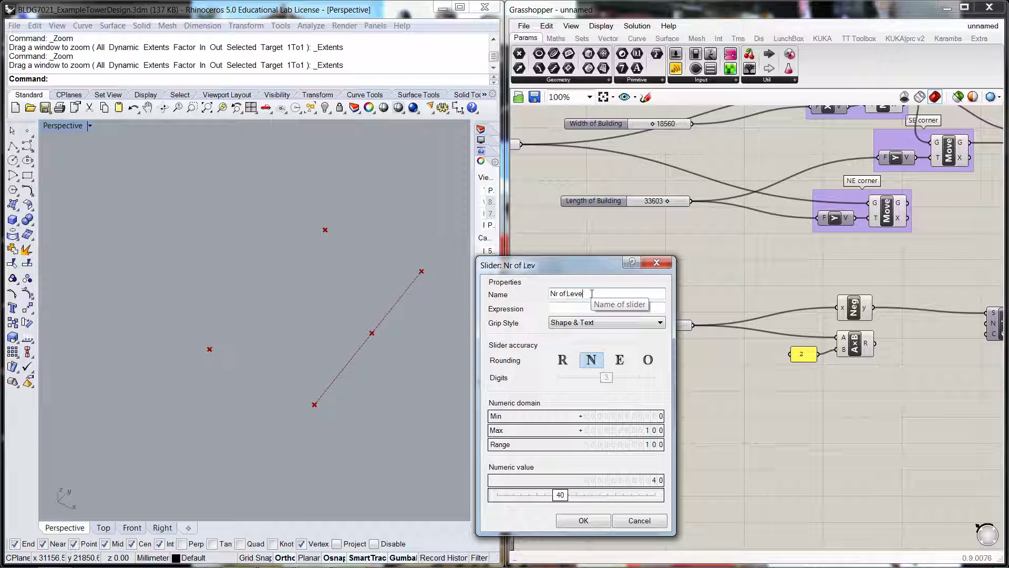
click(593, 523)
drag(620, 396, 613, 393)
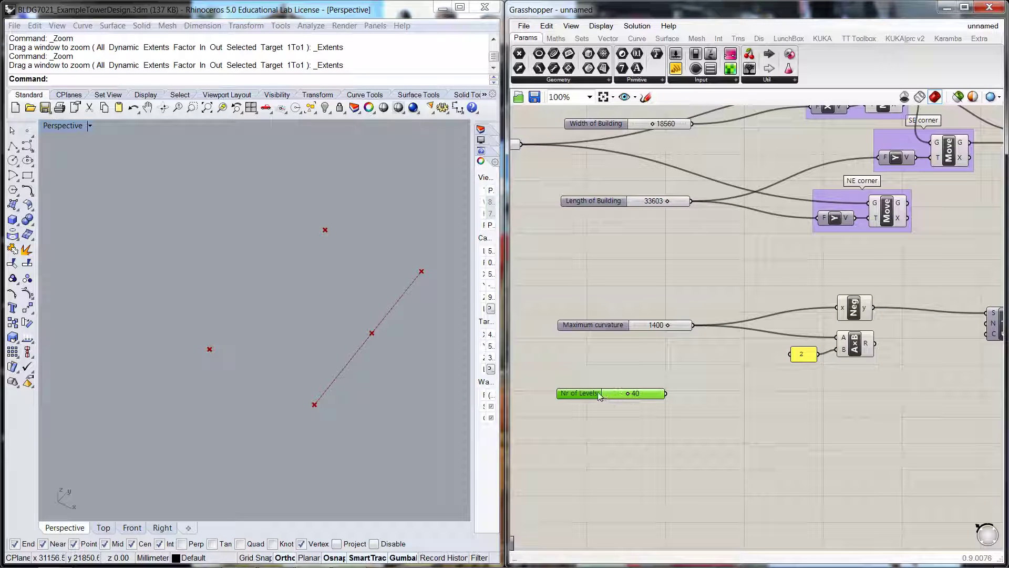
Set the maximum of the Nr of Levels slider to 66.
double_click(599, 395)
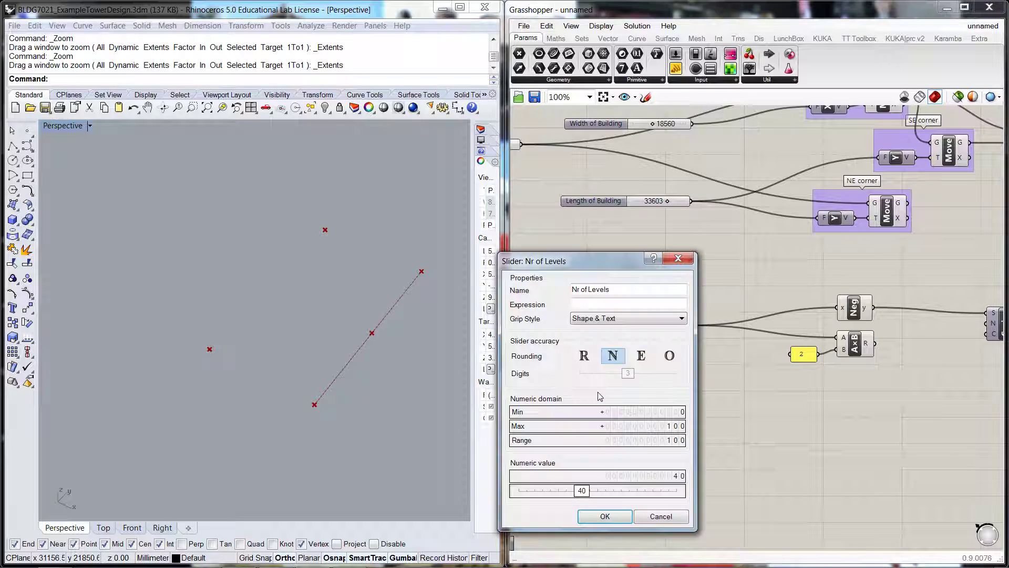
double_click(677, 426)
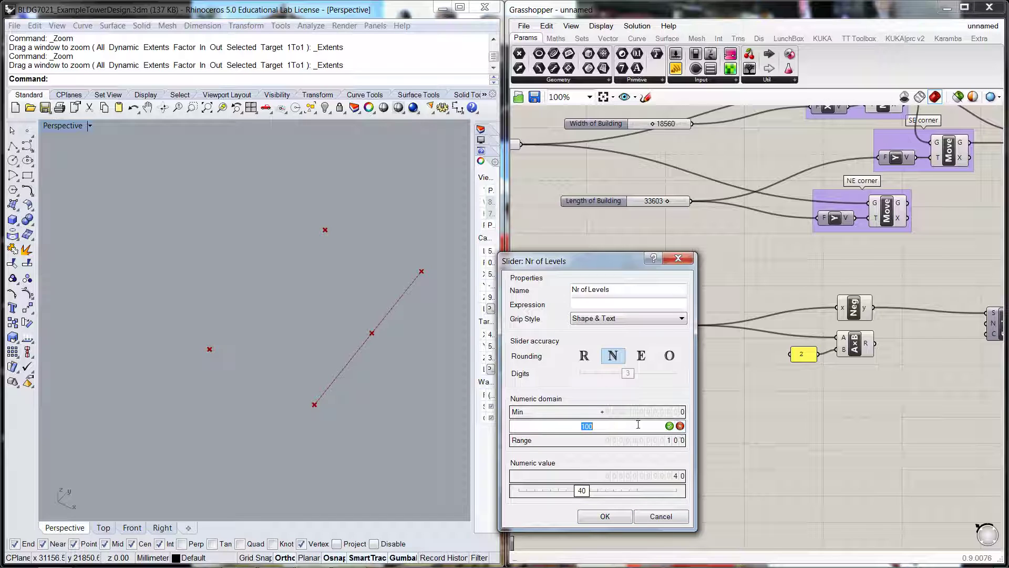
text(66)
key(Return)
key(Return)
Add a Division component that divides the Multiplication result (A) by the Nr of Levels slider (B).
scroll(549, 394, down, 1)
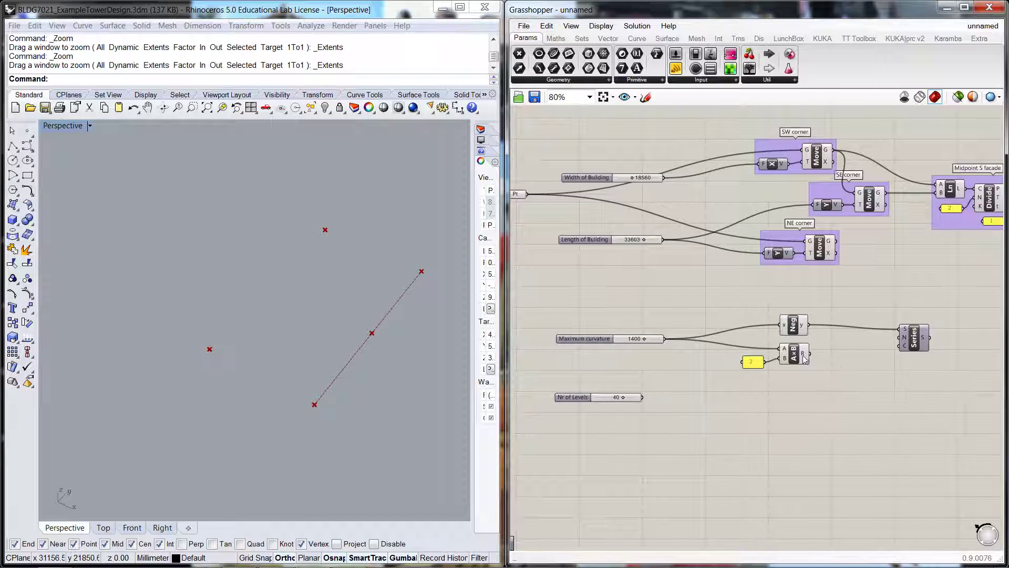
double_click(862, 367)
text(/)
key(Return)
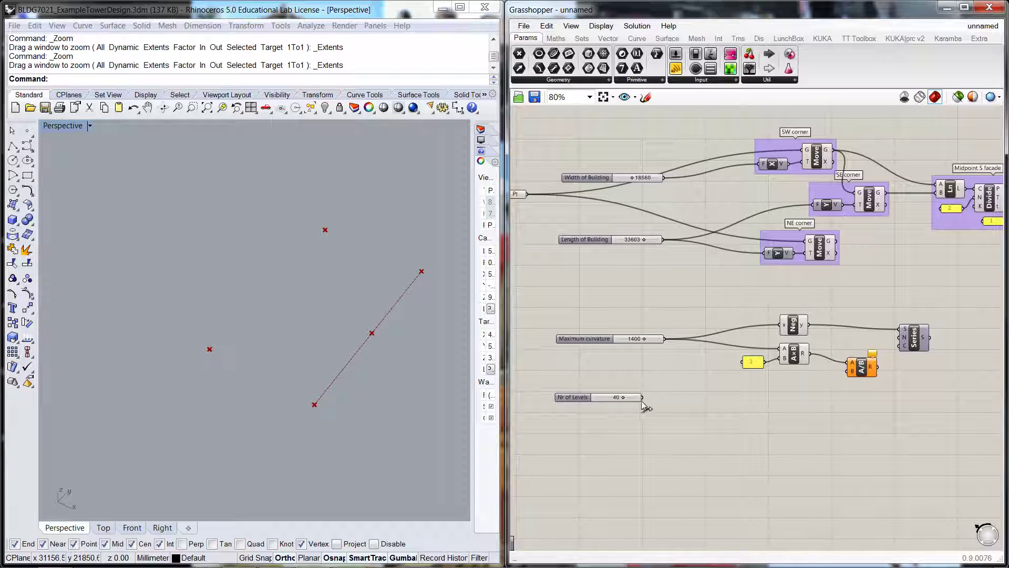
drag(642, 398, 852, 362)
click(898, 414)
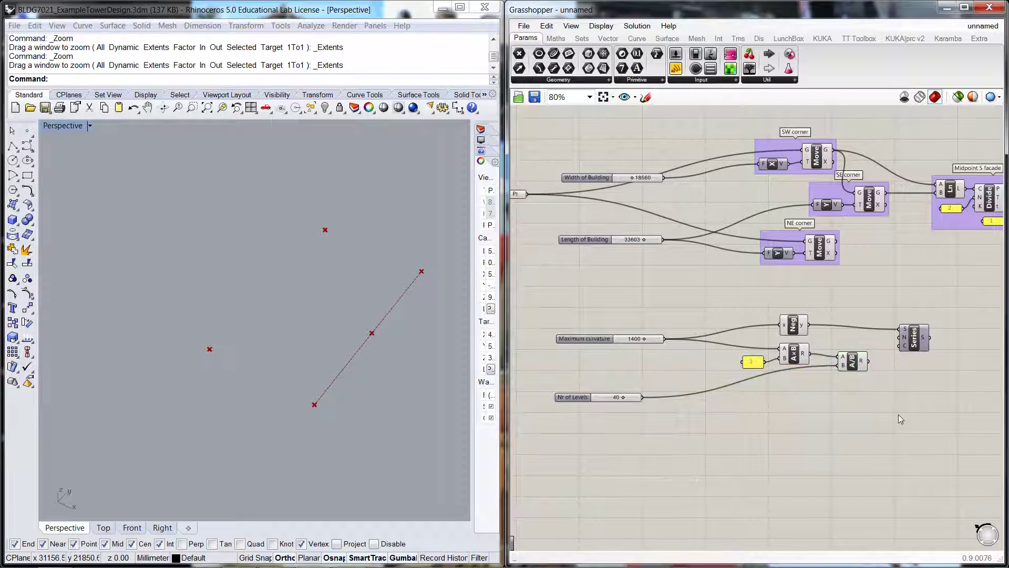
Check the Division result in a temporary panel below the Series component and remove that panel.
double_click(898, 414)
text(Panel)
key(Return)
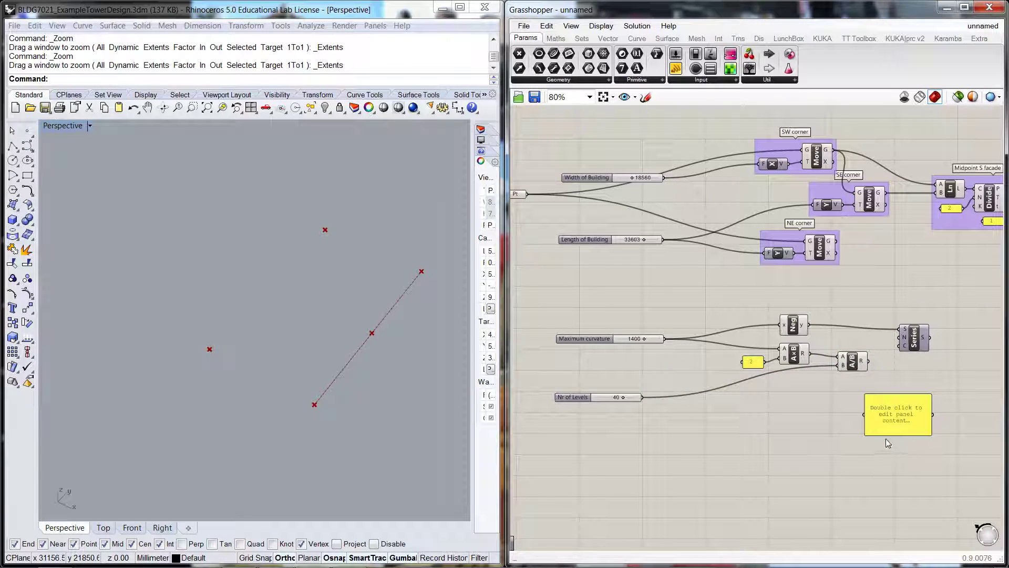
drag(888, 429, 924, 405)
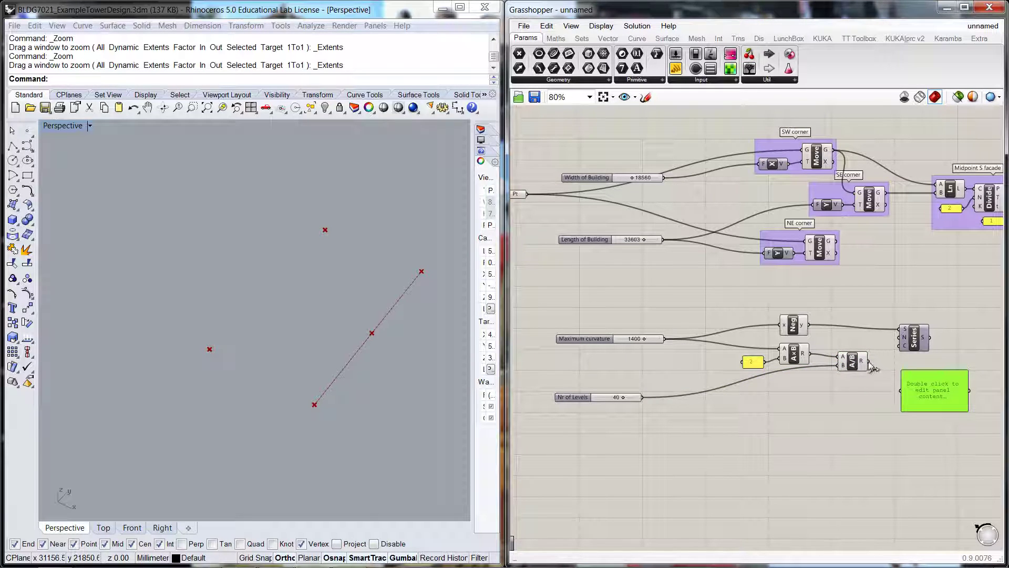
drag(868, 361, 901, 391)
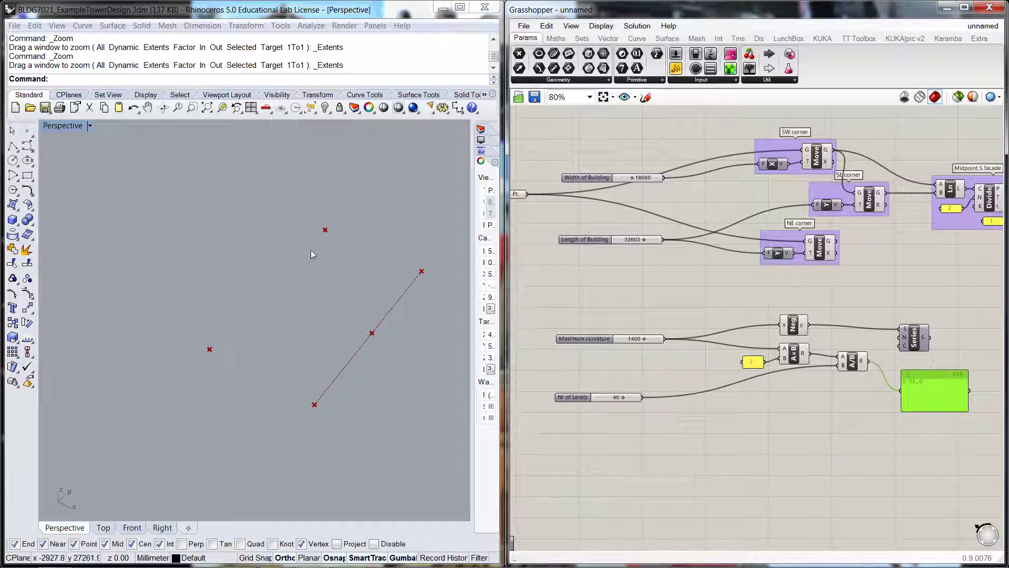
click(859, 430)
click(926, 383)
key(Delete)
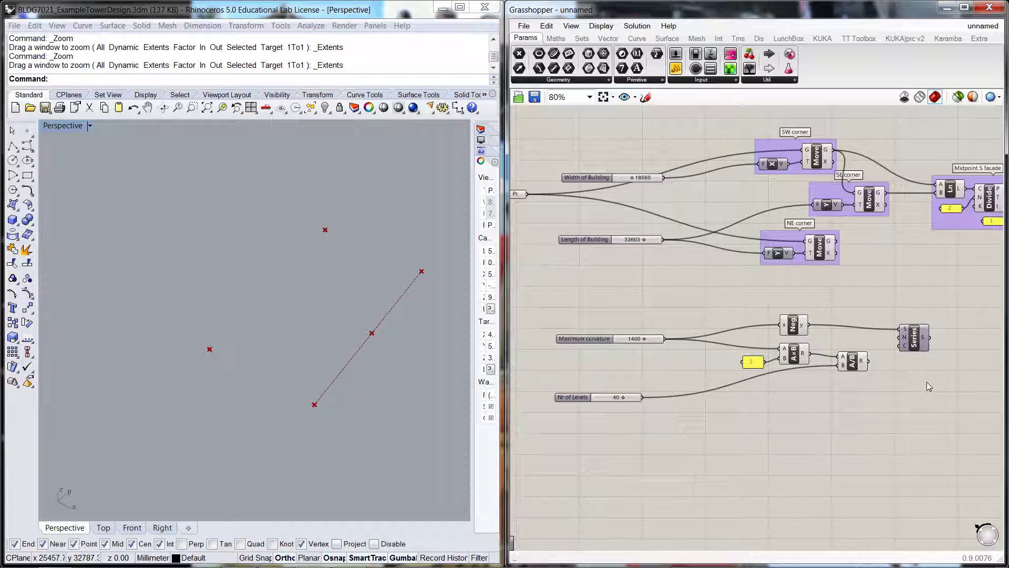
Connect the Division result to the Series component's N (step) input and tidy the two components' positions.
right_drag(928, 387, 892, 396)
drag(873, 352, 878, 352)
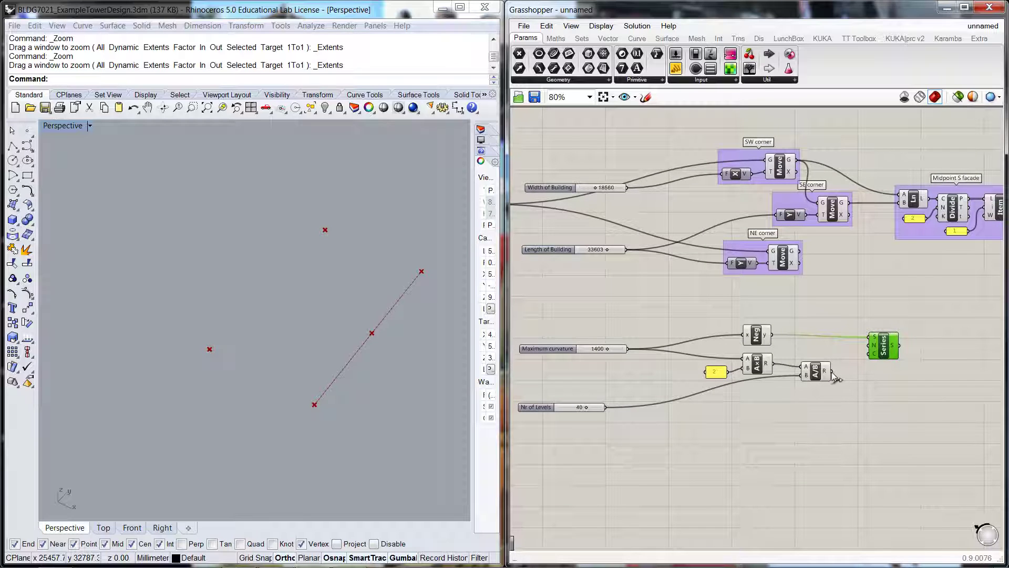
drag(831, 372, 867, 345)
drag(815, 375, 817, 372)
click(796, 416)
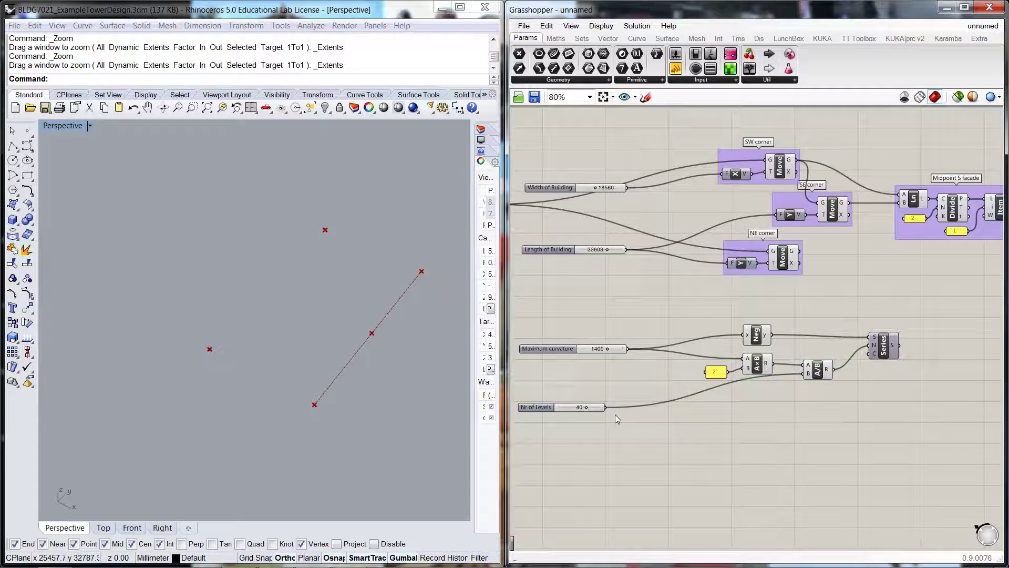
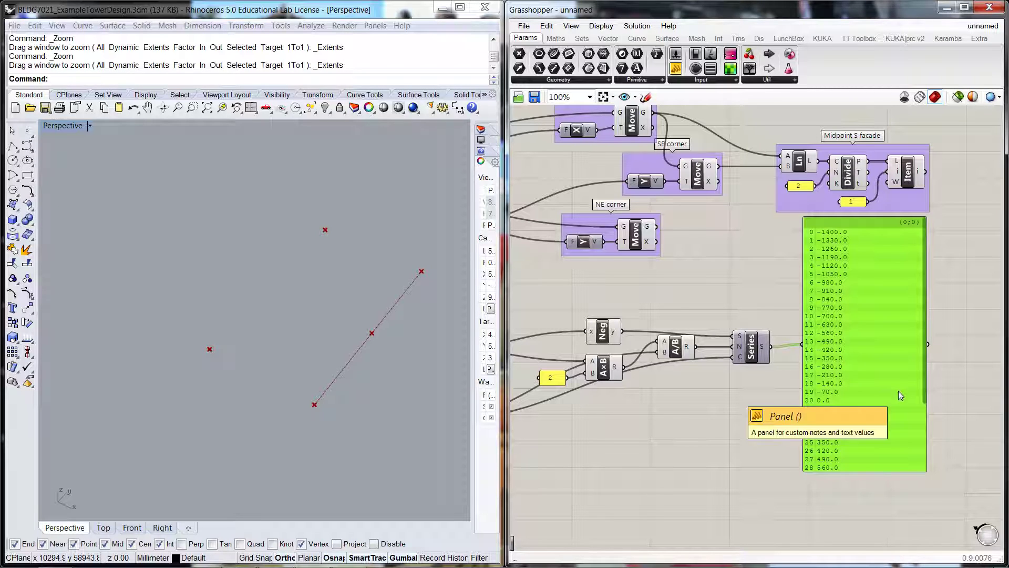
Delete the panel listing the Series values and add an Addition component after the Series component.
key(Delete)
scroll(887, 362, down, 2)
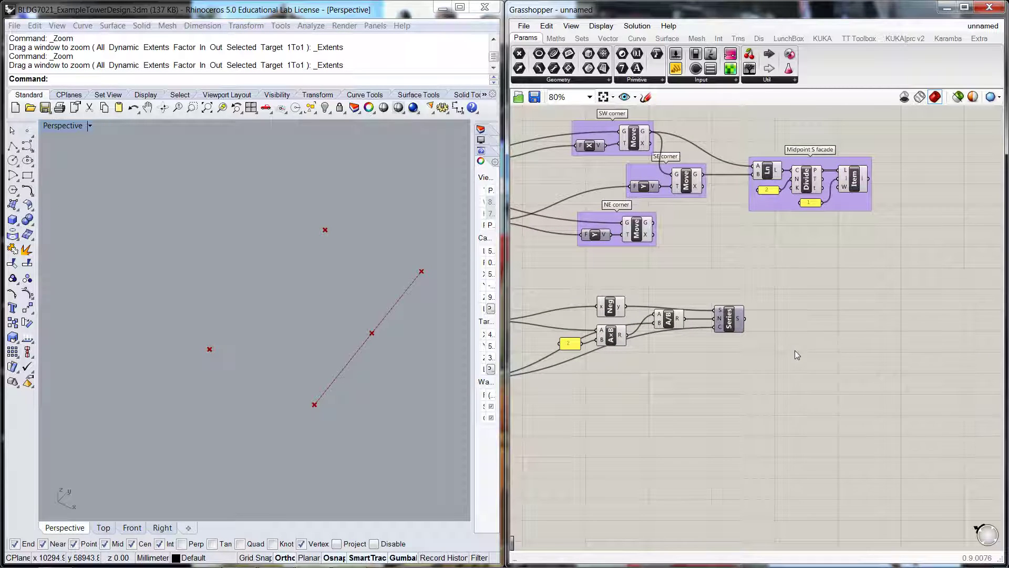
double_click(795, 350)
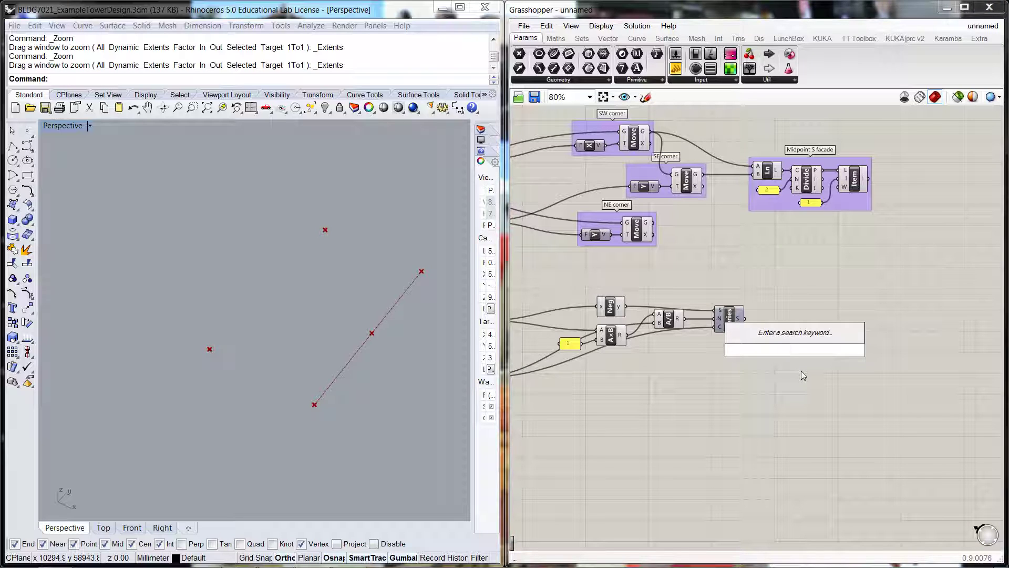
text(+)
key(Return)
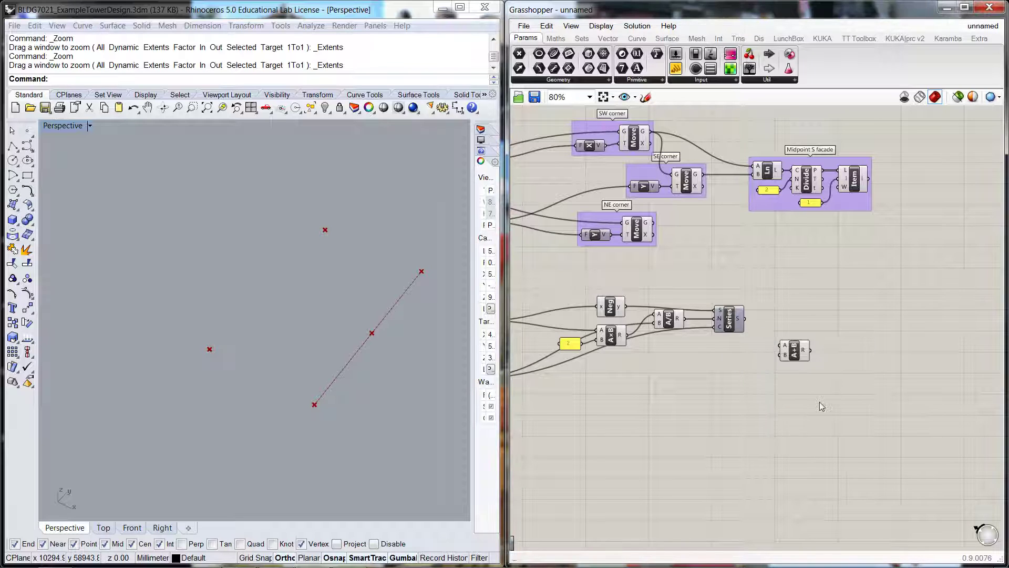
right_drag(831, 236, 891, 244)
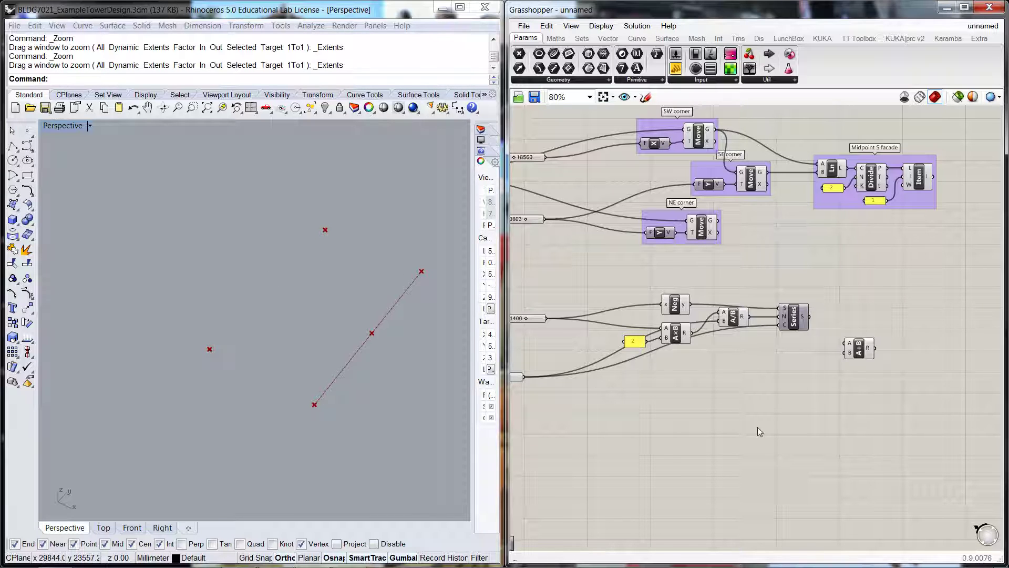
Connect the Width of Building slider to the Addition component's A input and the Series output to its B input.
scroll(791, 399, down, 1)
right_drag(790, 399, 825, 388)
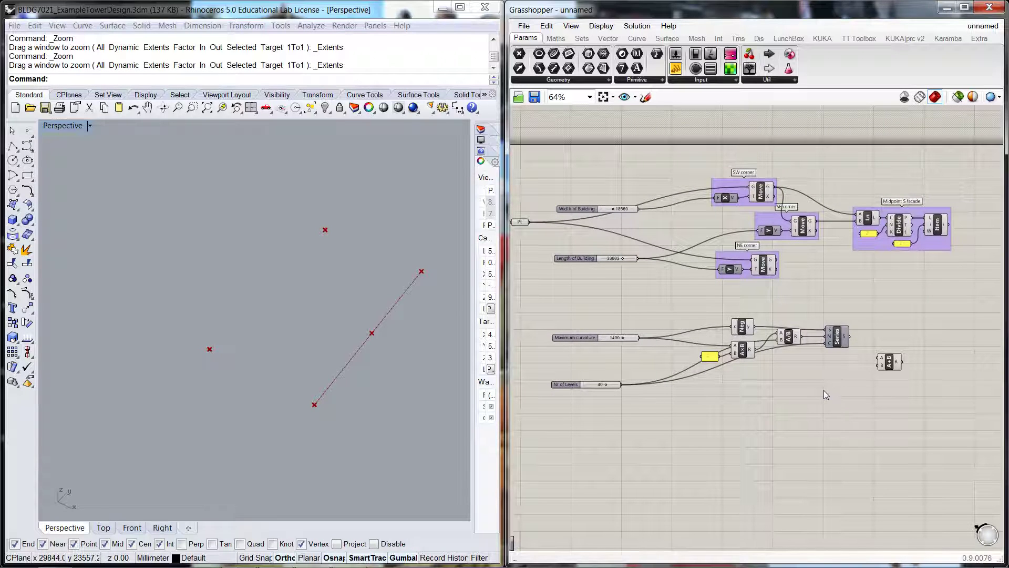
drag(639, 209, 879, 358)
right_drag(875, 381, 770, 384)
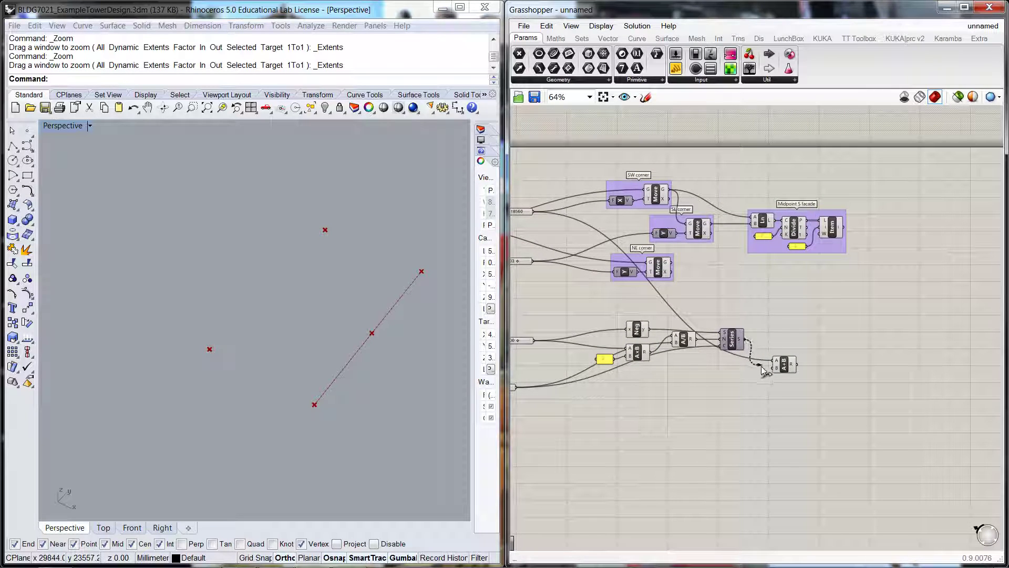
drag(786, 367, 790, 366)
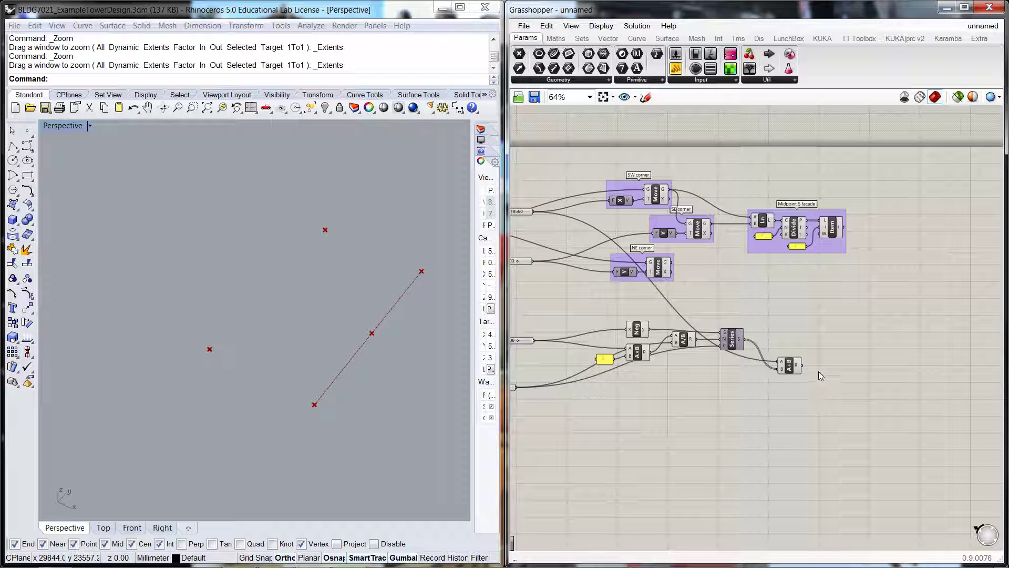
Add a second Series component beyond the first one and place it above the Addition component.
scroll(814, 356, up, 3)
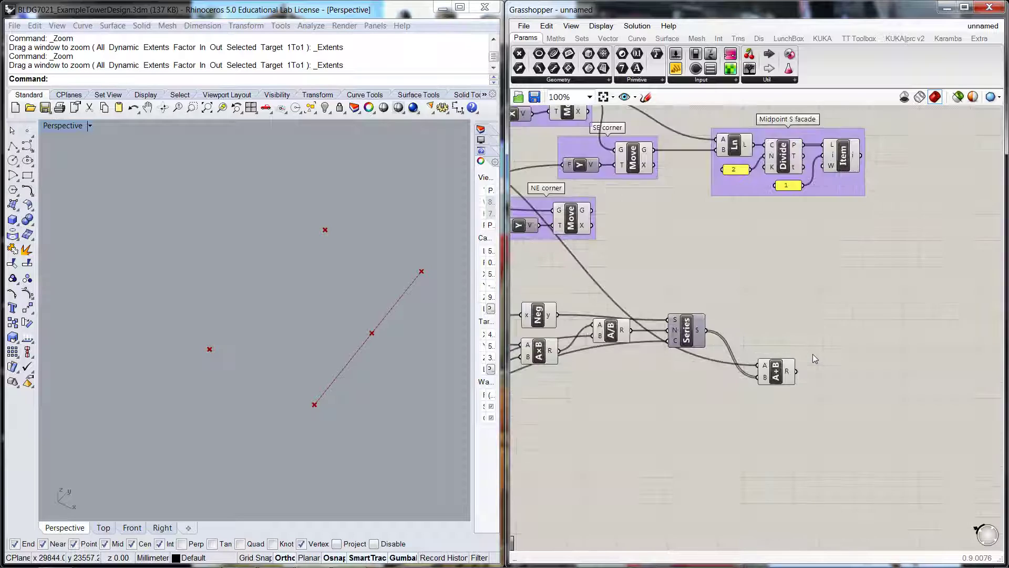
double_click(808, 333)
text(series)
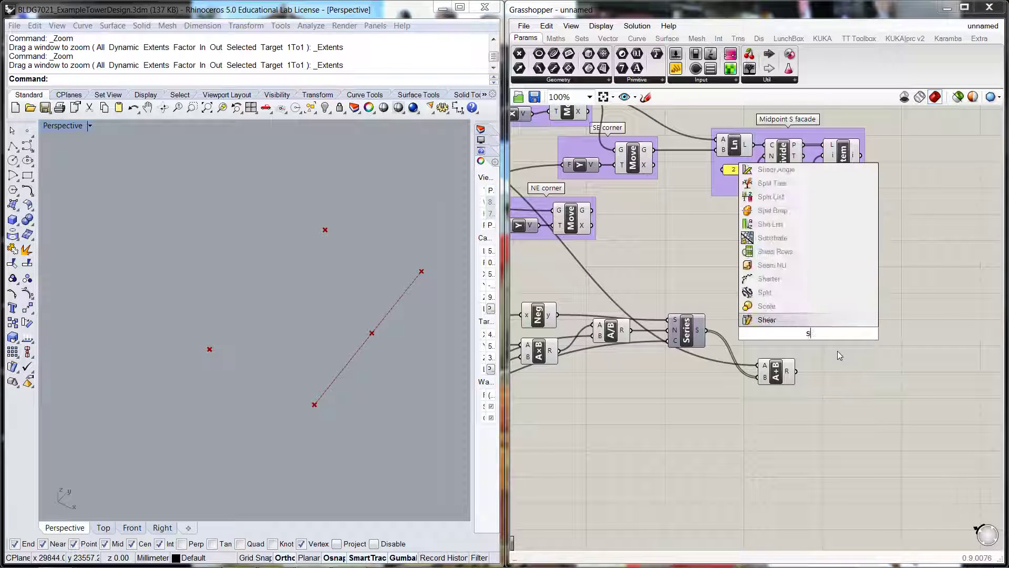
click(804, 321)
drag(817, 345, 819, 332)
click(825, 364)
scroll(825, 364, down, 1)
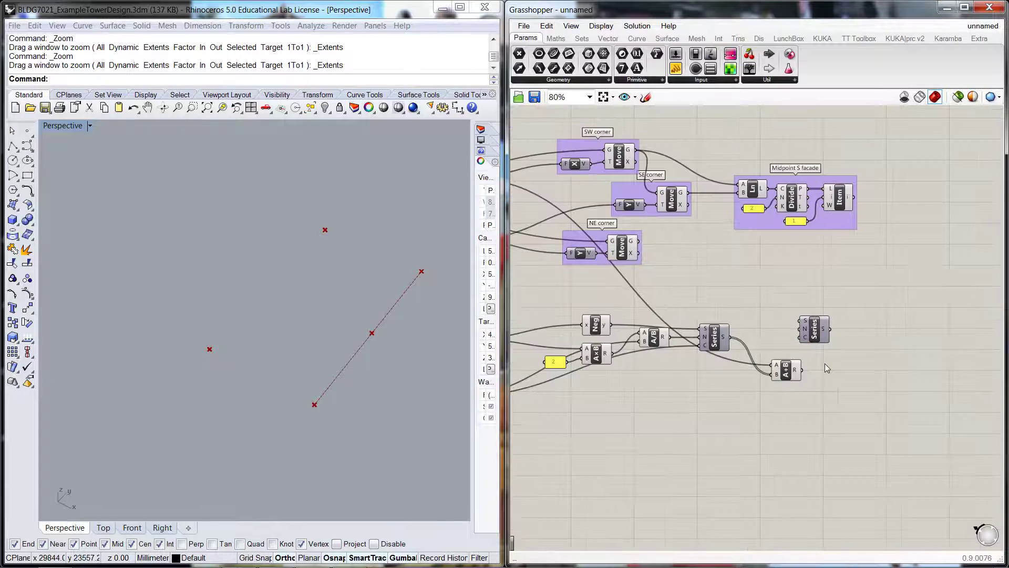
scroll(824, 364, down, 2)
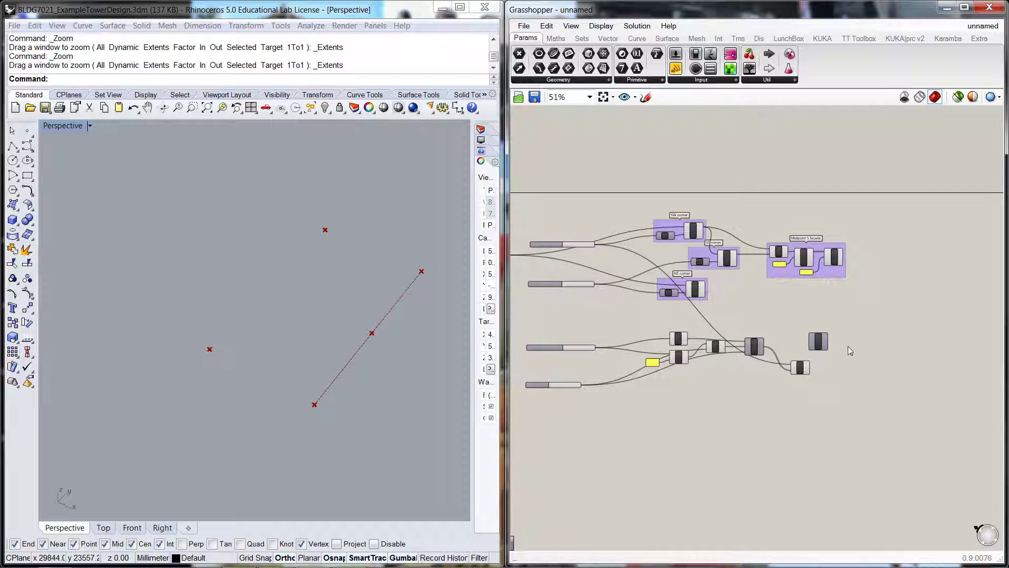
drag(822, 346, 830, 344)
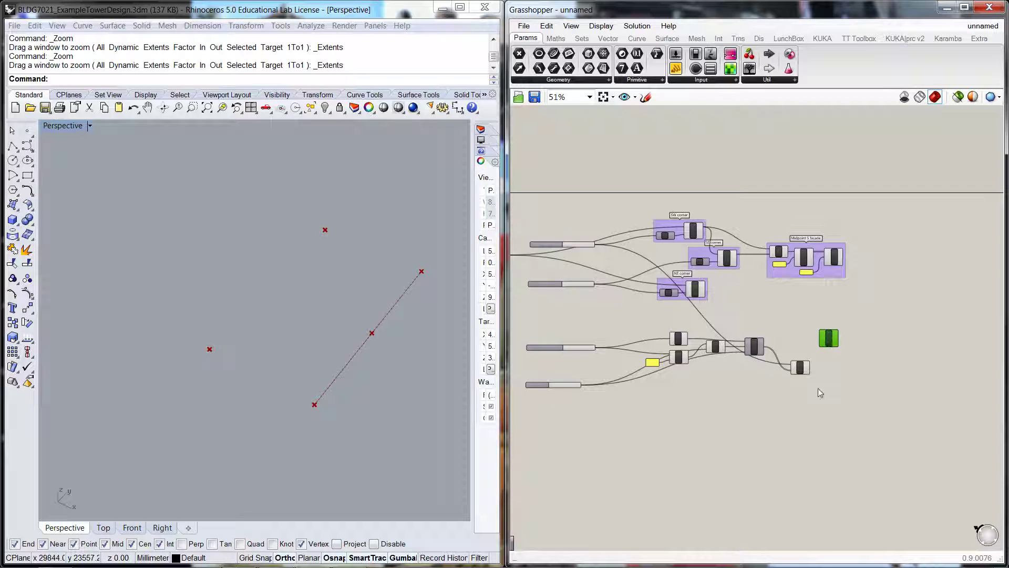
Add a number slider with the value 3000 below the Nr of Levels slider.
scroll(542, 393, up, 2)
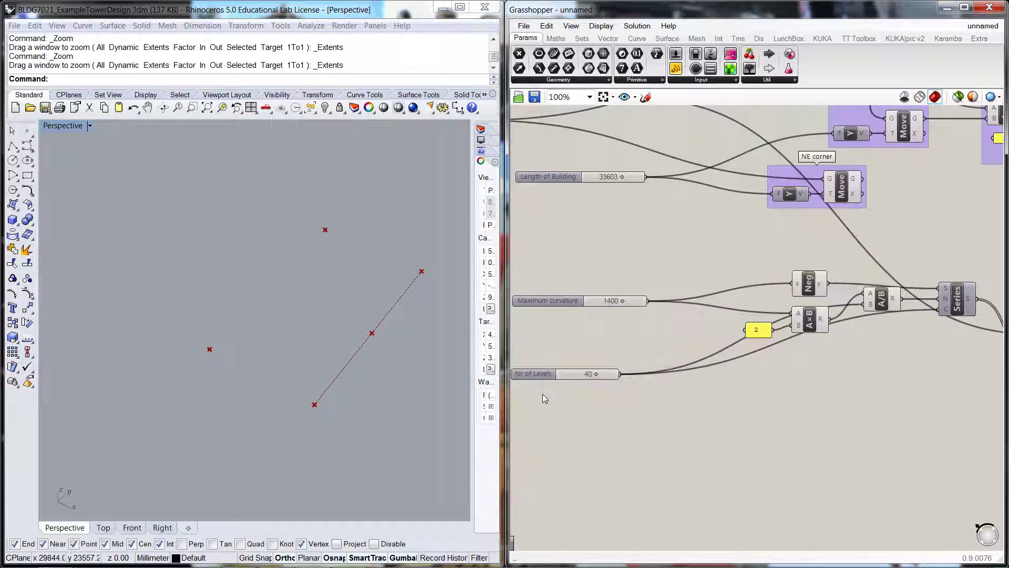
double_click(559, 400)
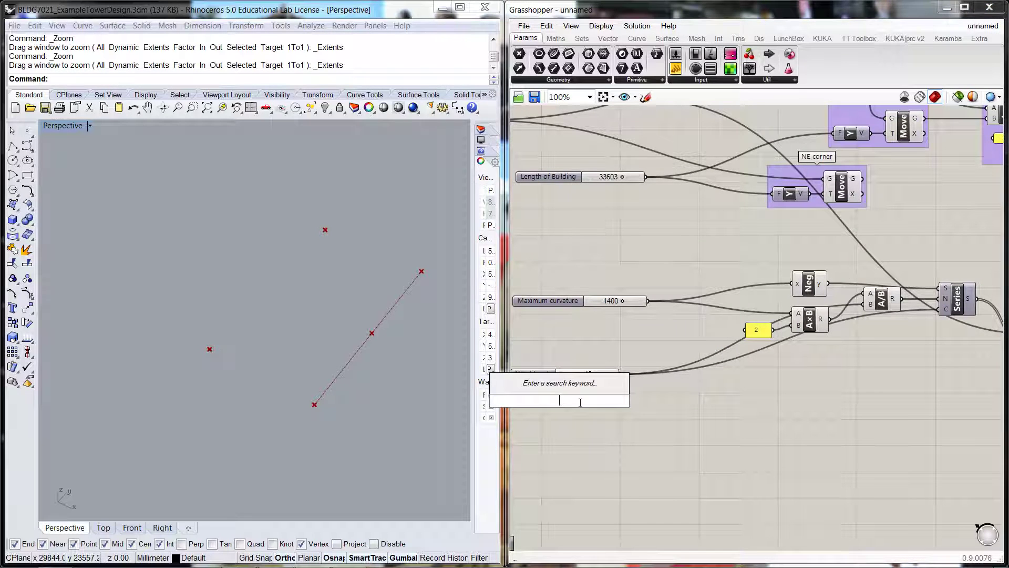
text(3000)
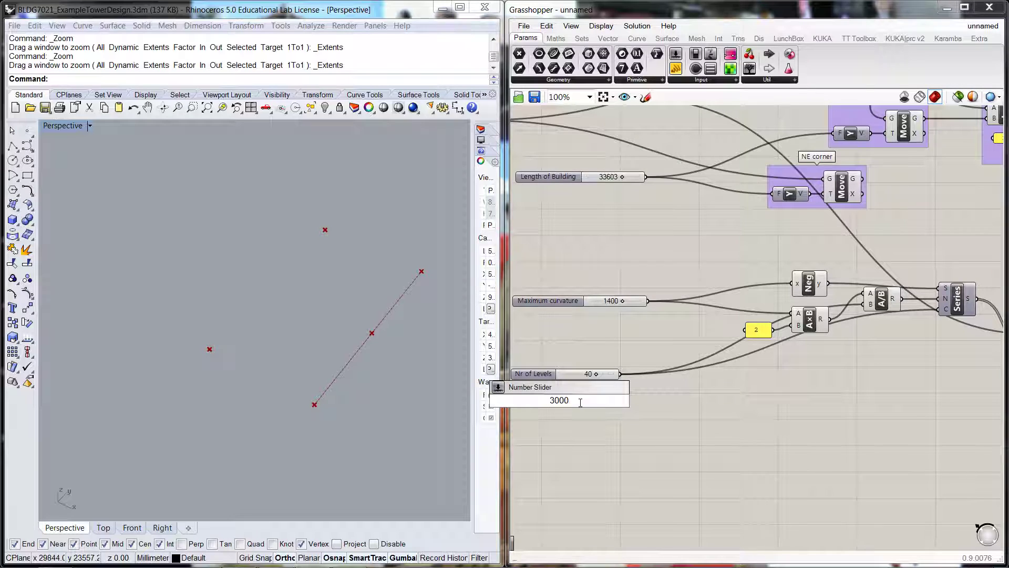
key(Return)
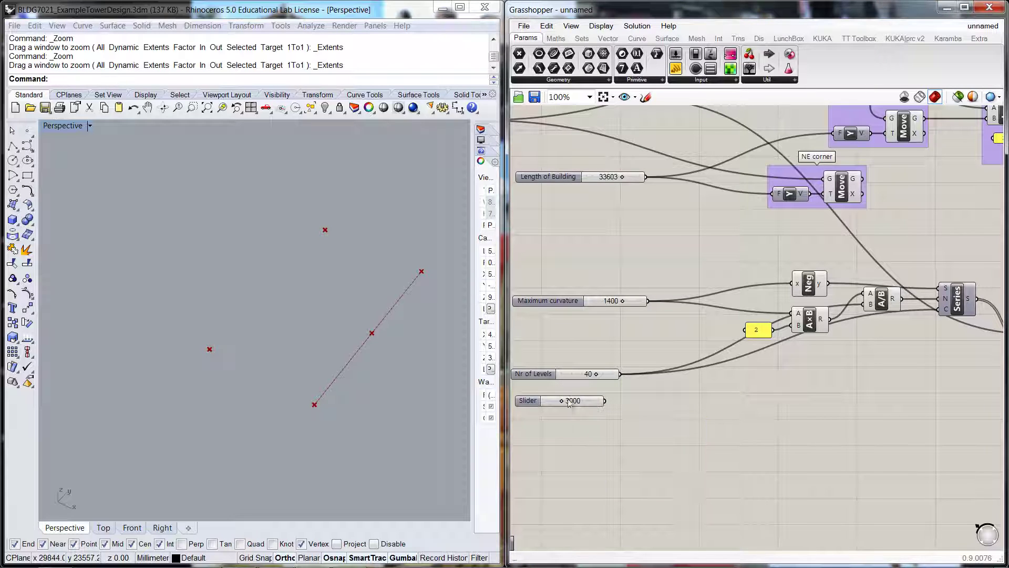
Name the 3000 slider Floor to Floor and set its maximum to 5000.
double_click(529, 401)
text(Flo)
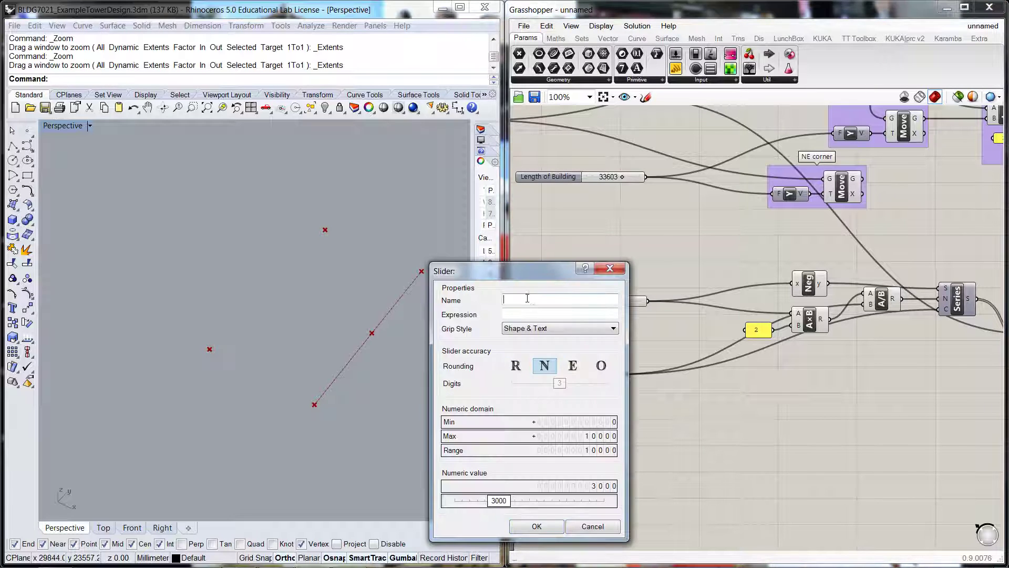
text(or to Floor)
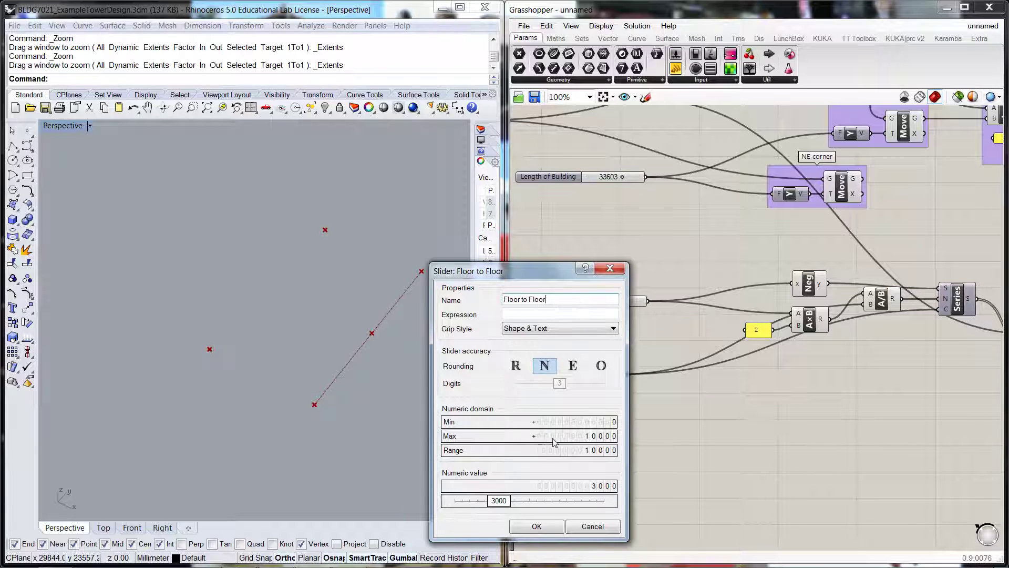
double_click(566, 436)
text(5000)
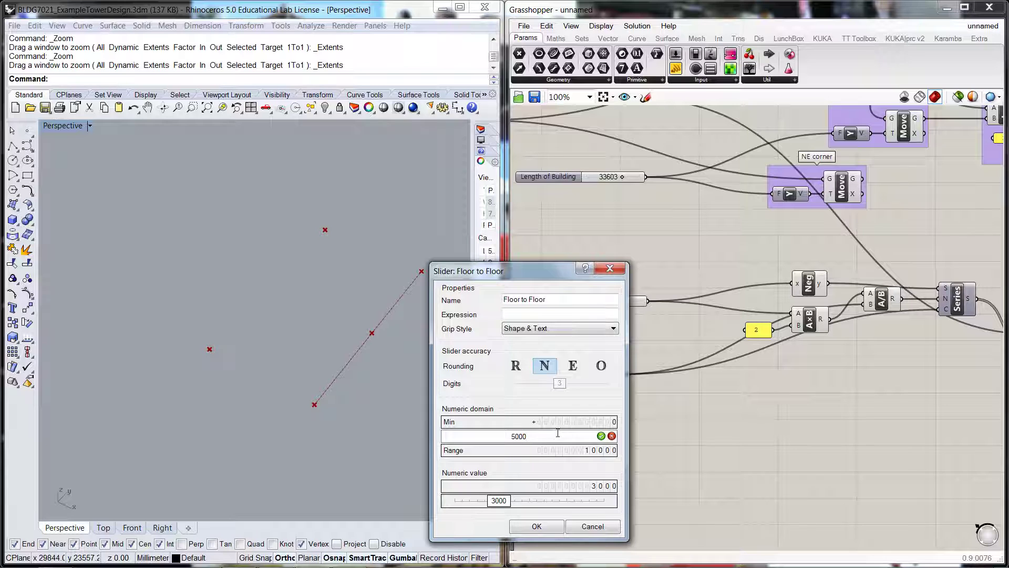
click(601, 435)
click(536, 526)
Connect Floor to Floor to the second Series component's N input and Nr of Levels to its C input, and move that component closer.
scroll(636, 418, down, 2)
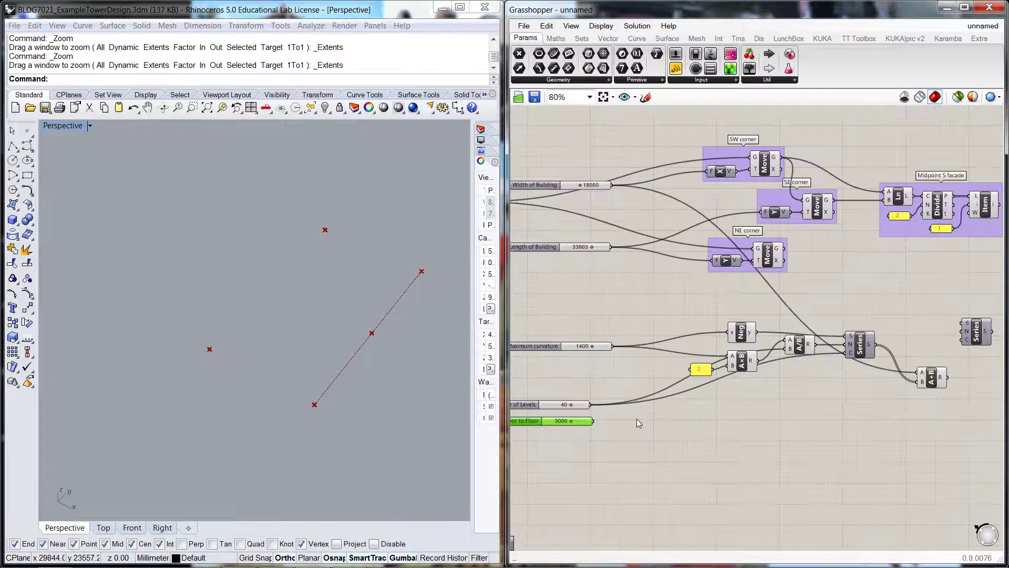
drag(594, 420, 964, 335)
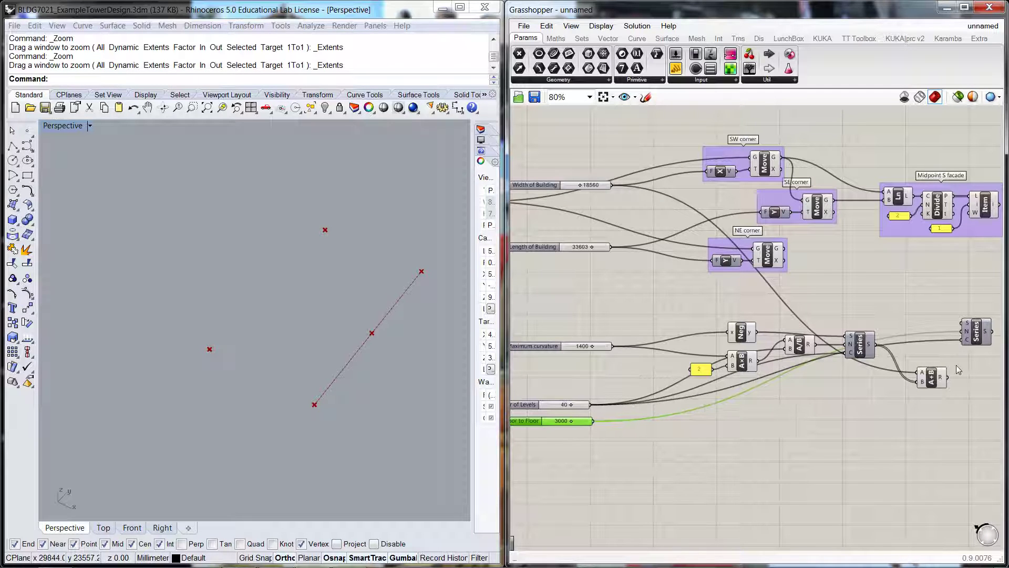
right_drag(938, 363, 776, 375)
drag(770, 352, 745, 353)
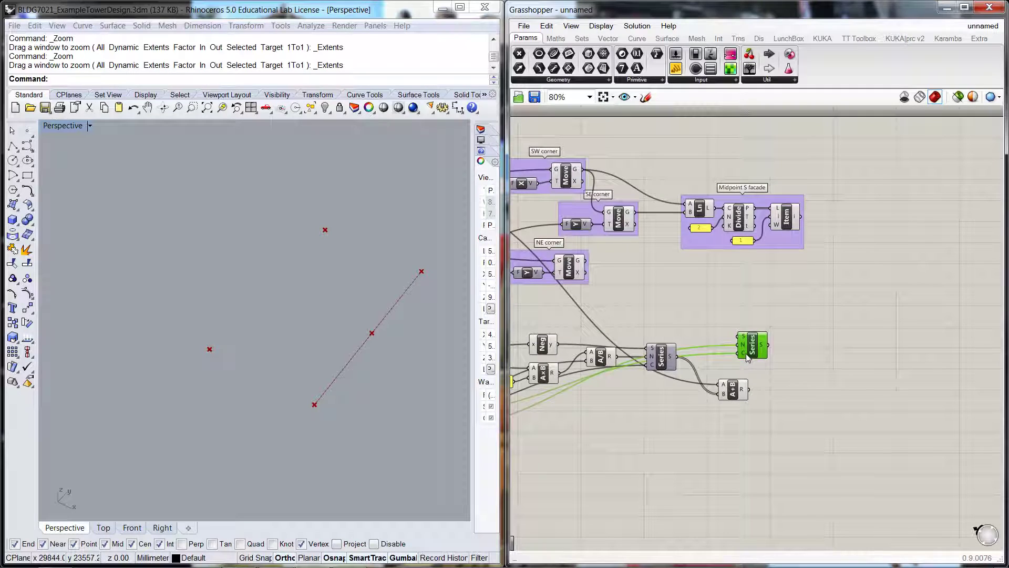
Add a Unit Z component after the second Series component and adjust that Series component's position.
double_click(803, 368)
text(z)
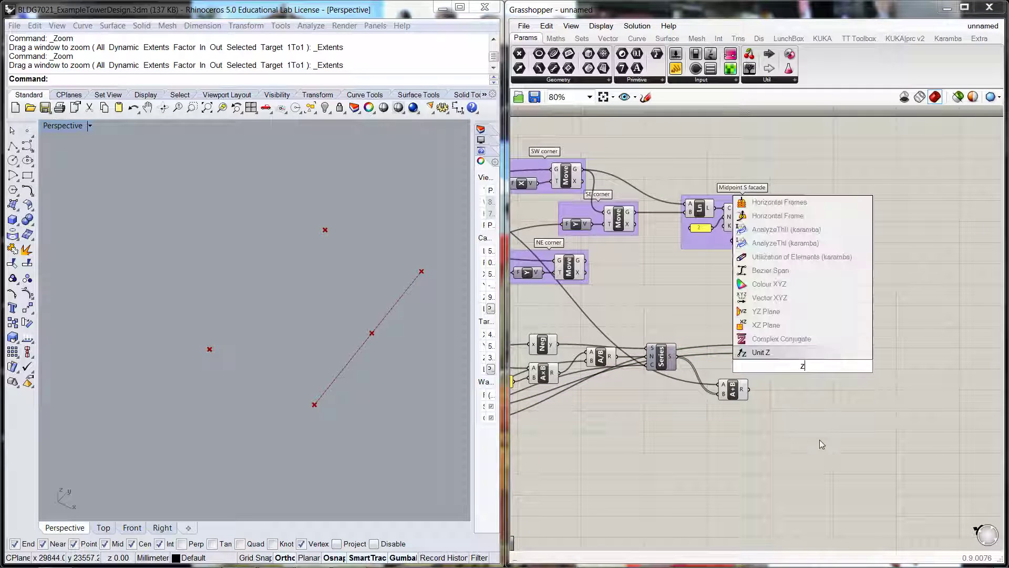
click(777, 353)
drag(751, 337, 743, 342)
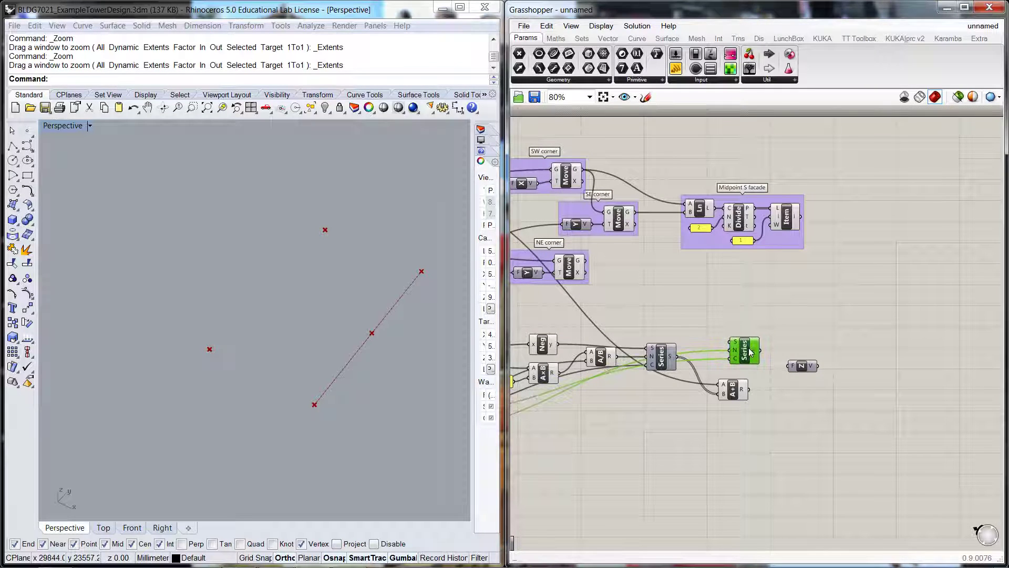
click(789, 424)
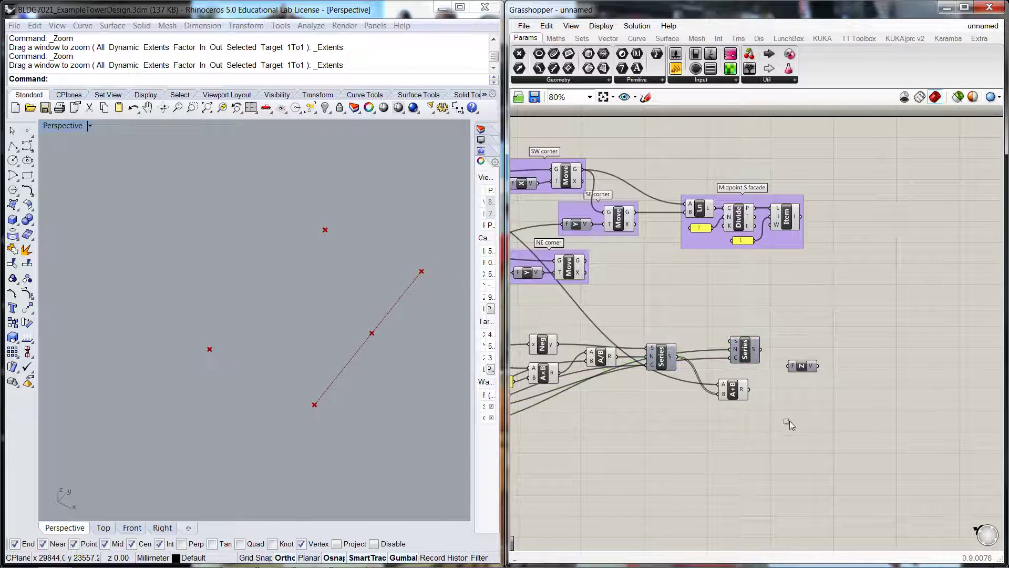
Add a Move component and wire the second Series through Unit Z into its T (motion) input, aligning the components.
double_click(844, 392)
text(mo)
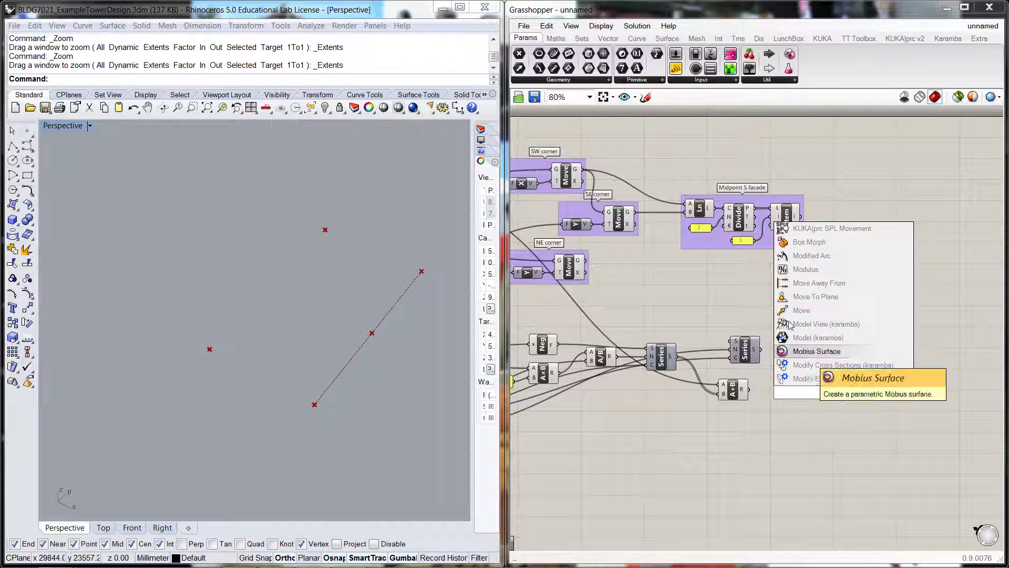
click(802, 310)
drag(834, 393, 787, 354)
drag(814, 353, 847, 352)
drag(846, 352, 829, 343)
click(846, 434)
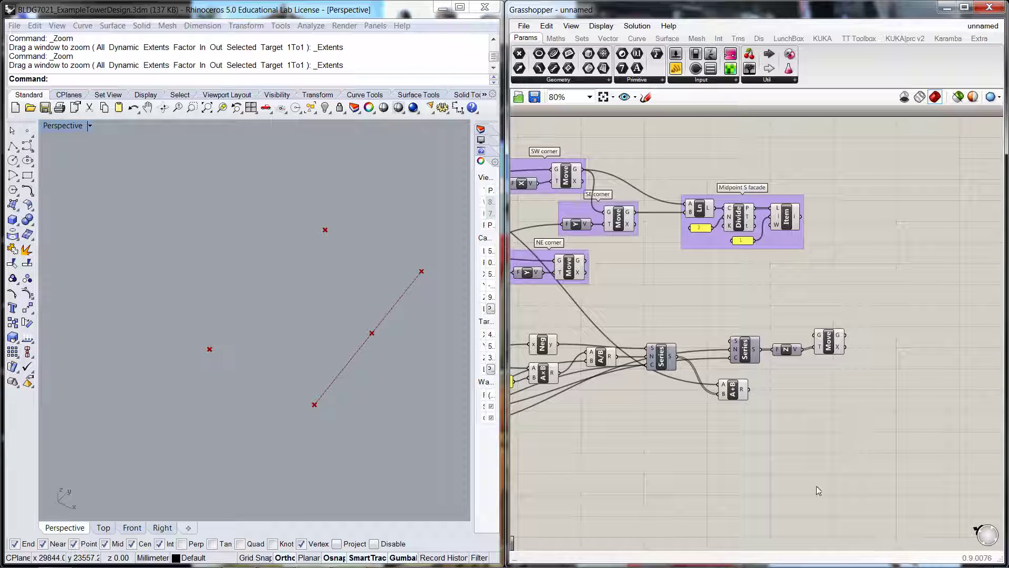
Connect the Midpoint S facade Item output to the new Move component's G input and view the resulting points in Rhino.
click(825, 341)
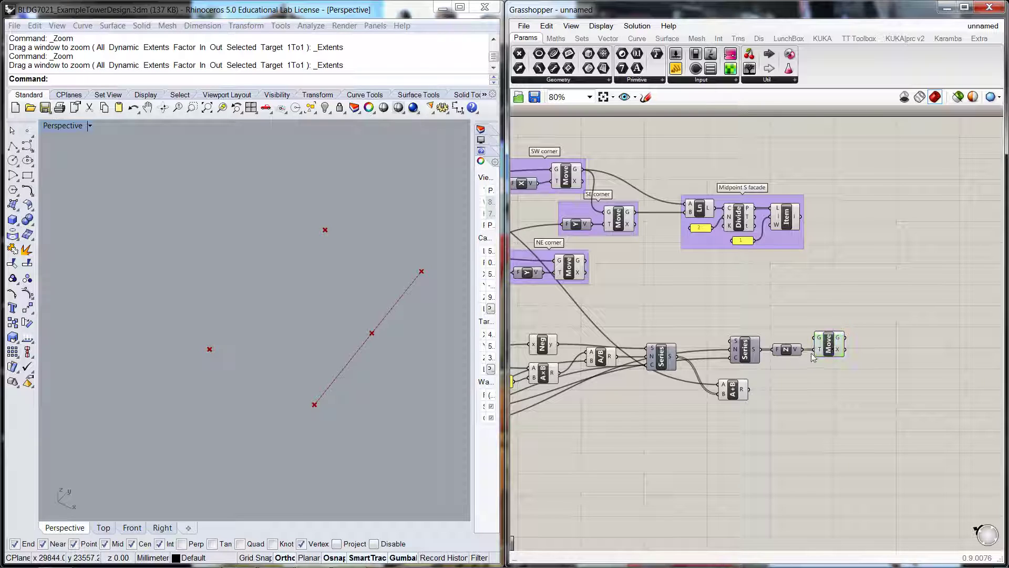
mouse_move(837, 339)
click(792, 224)
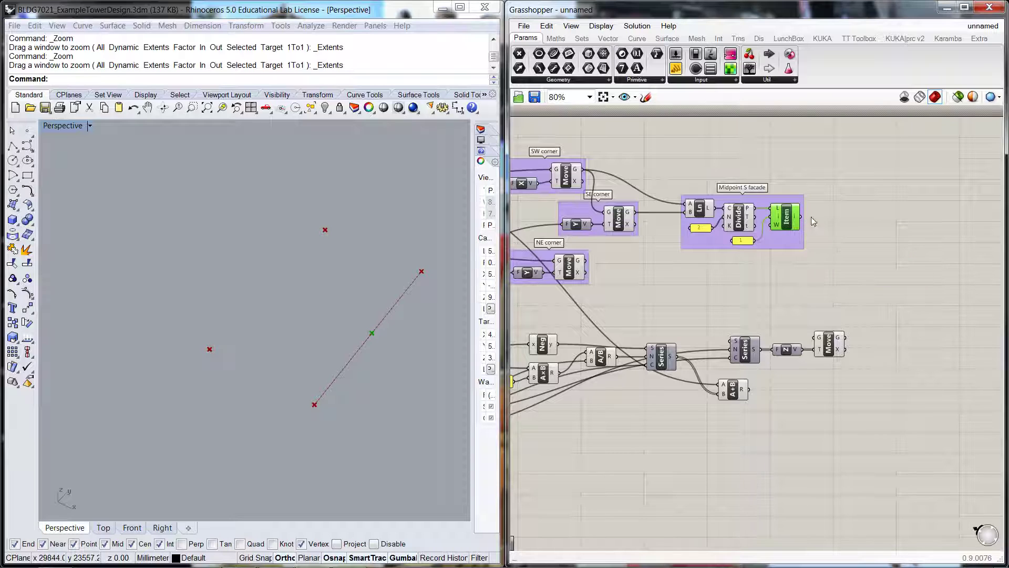
drag(800, 216, 818, 336)
click(821, 410)
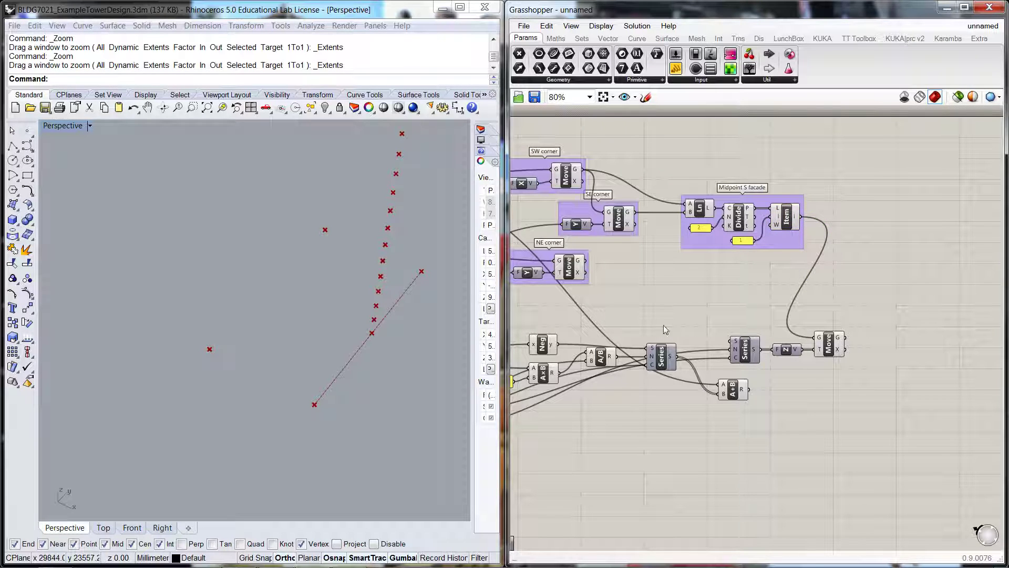
click(385, 373)
scroll(370, 368, down, 5)
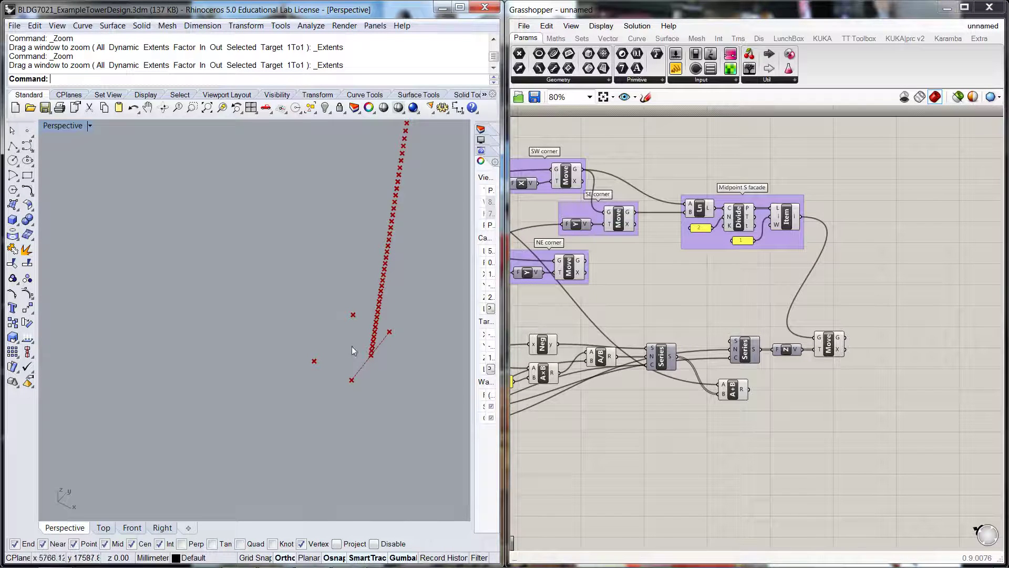
Add a Line SDL component below the new Move component.
click(824, 387)
scroll(821, 392, up, 1)
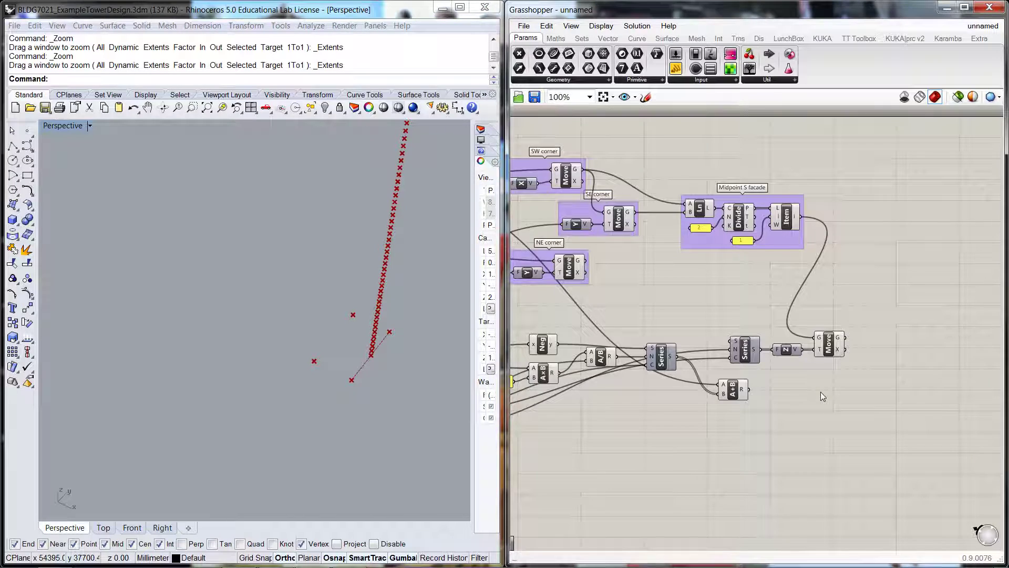
double_click(869, 397)
text(lin)
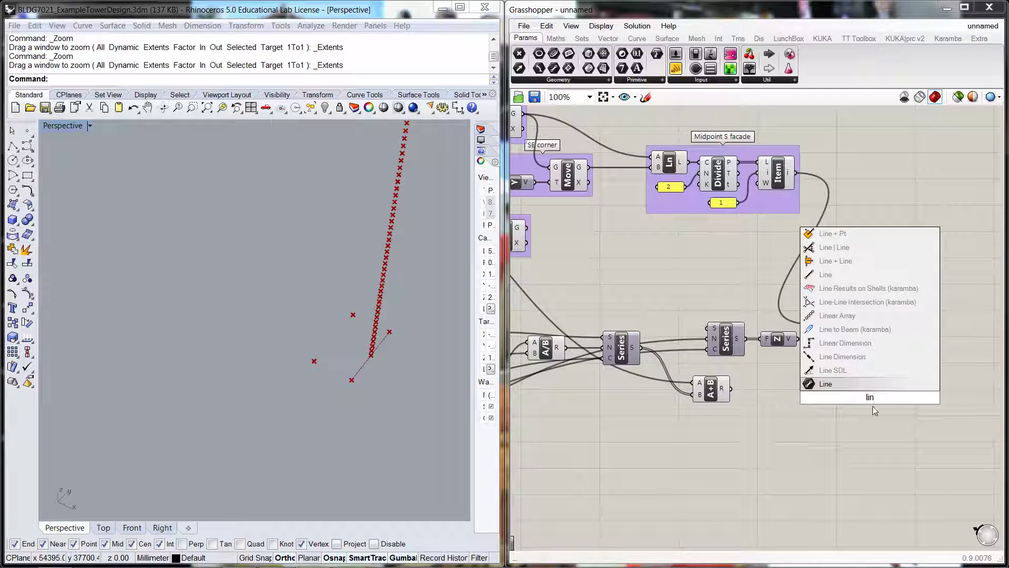
click(860, 371)
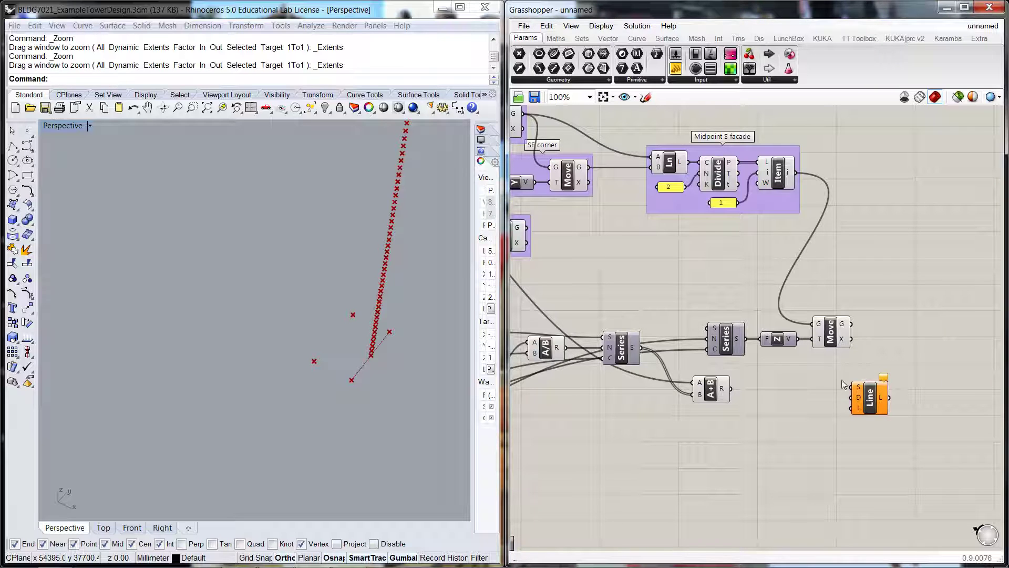
Connect the Addition result to the Line SDL's L input and the Move geometry output to its S input, then inspect the points in Rhino.
drag(713, 398, 726, 418)
click(726, 418)
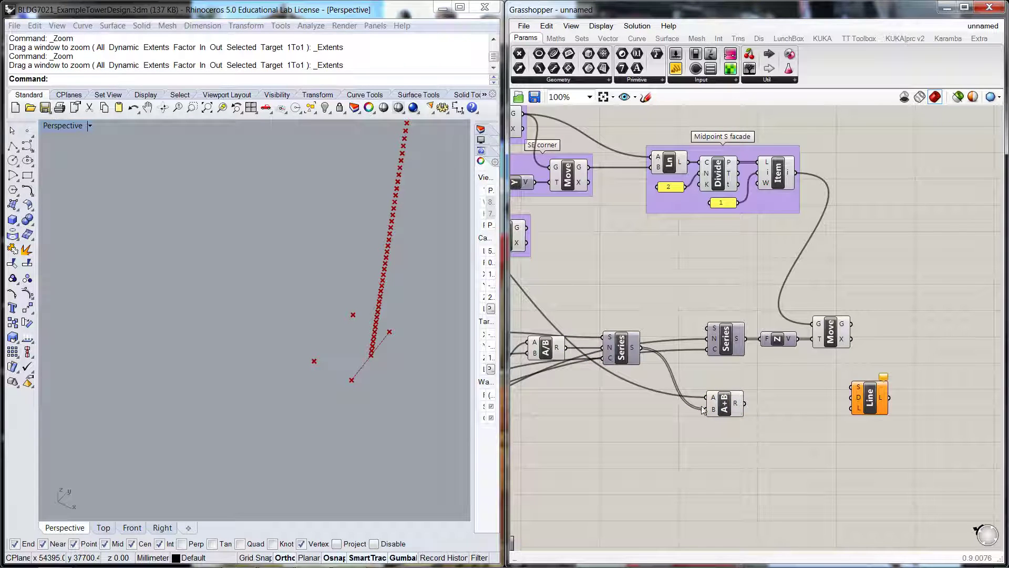
drag(746, 402, 890, 397)
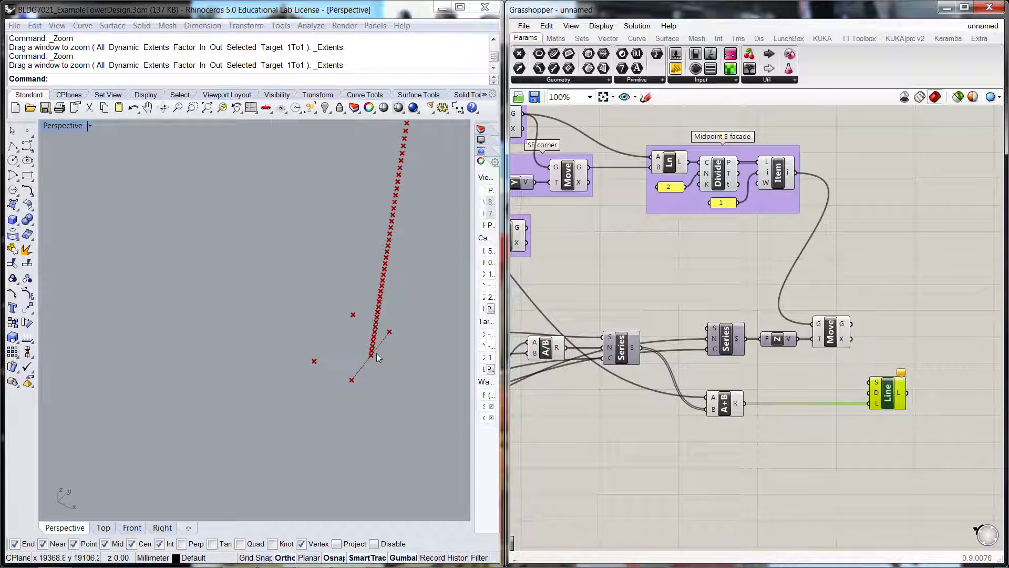
drag(851, 323, 904, 393)
click(890, 447)
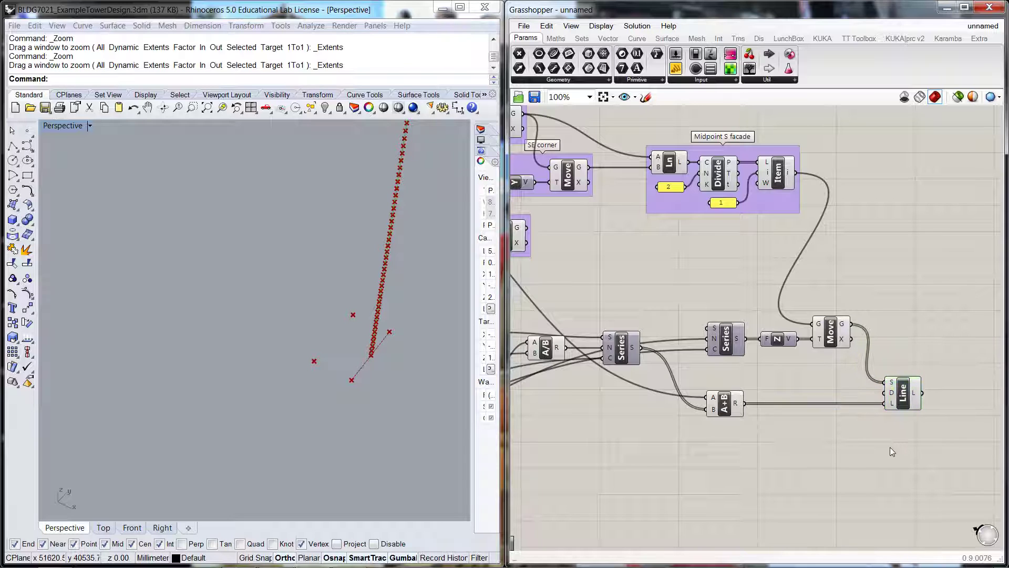
click(353, 358)
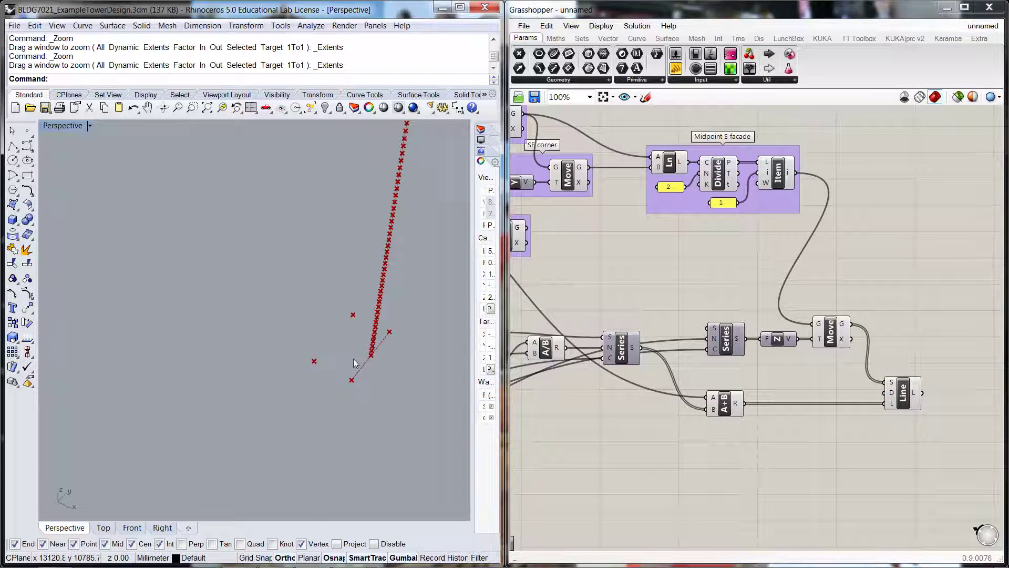
scroll(352, 358, up, 4)
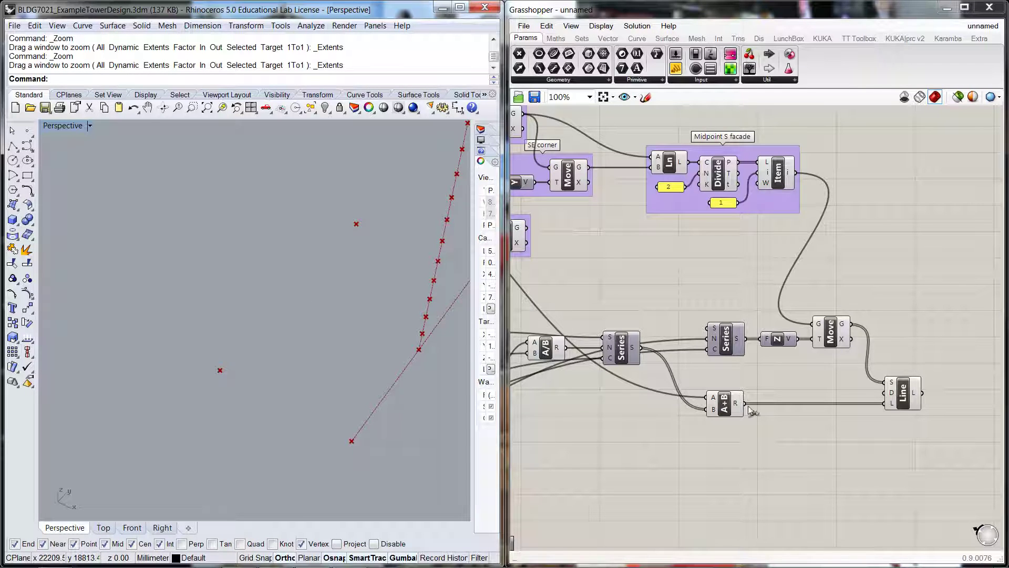
Add a Unit X vector component below the Line SDL inputs.
double_click(823, 432)
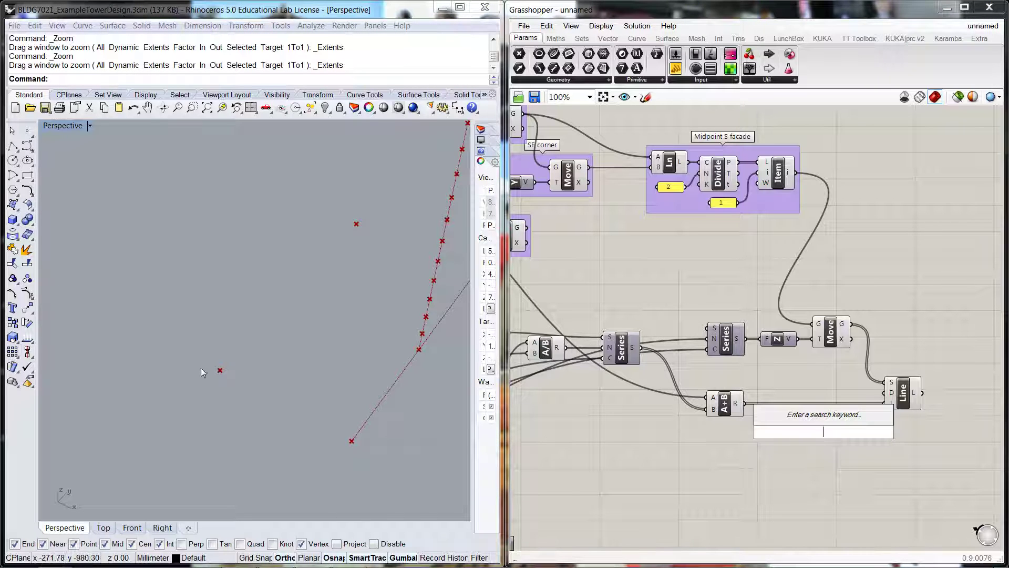
text(x)
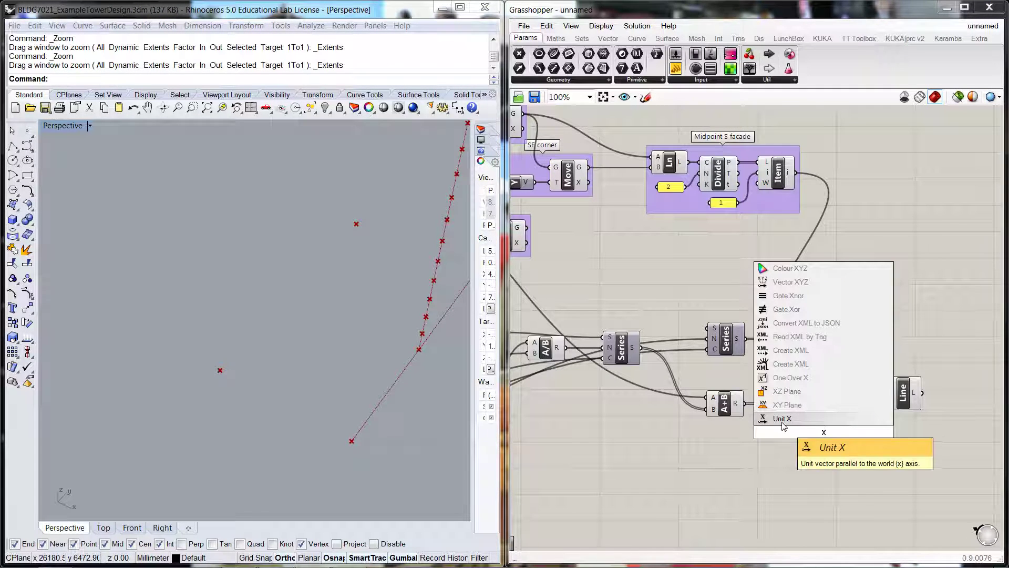
key(Return)
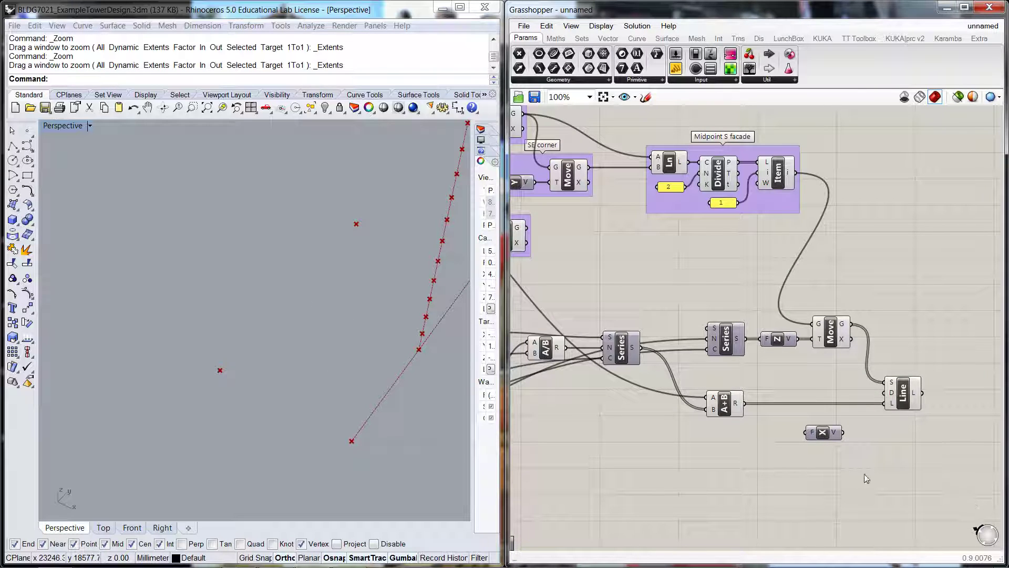
Add a Negative component, feed the Unit X vector through it into the Line SDL's D input, and align both components.
double_click(833, 486)
text(neg)
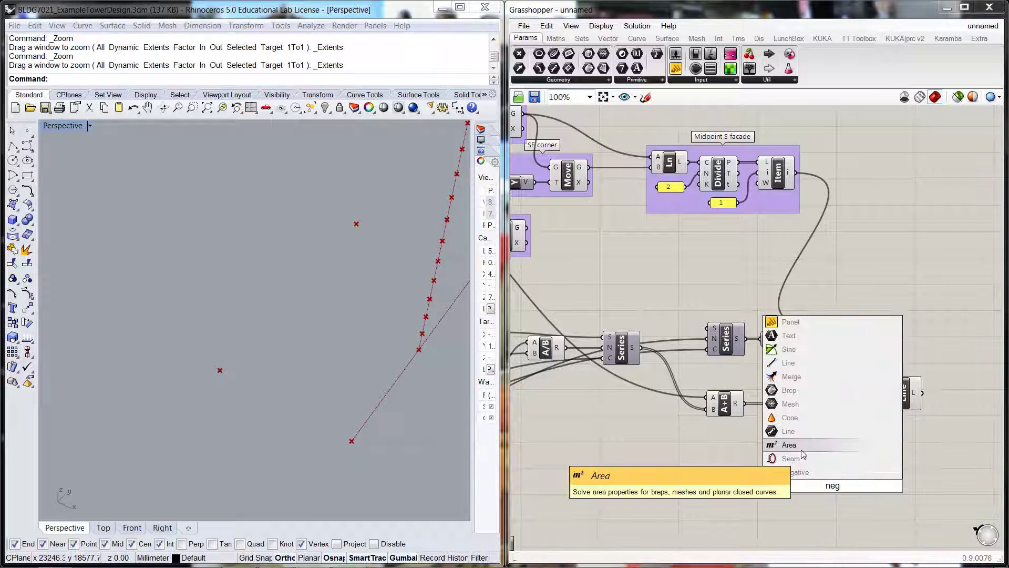
click(813, 472)
drag(831, 485, 828, 385)
mouse_move(815, 435)
mouse_down()
mouse_move(762, 388)
mouse_move(885, 392)
mouse_up()
click(866, 414)
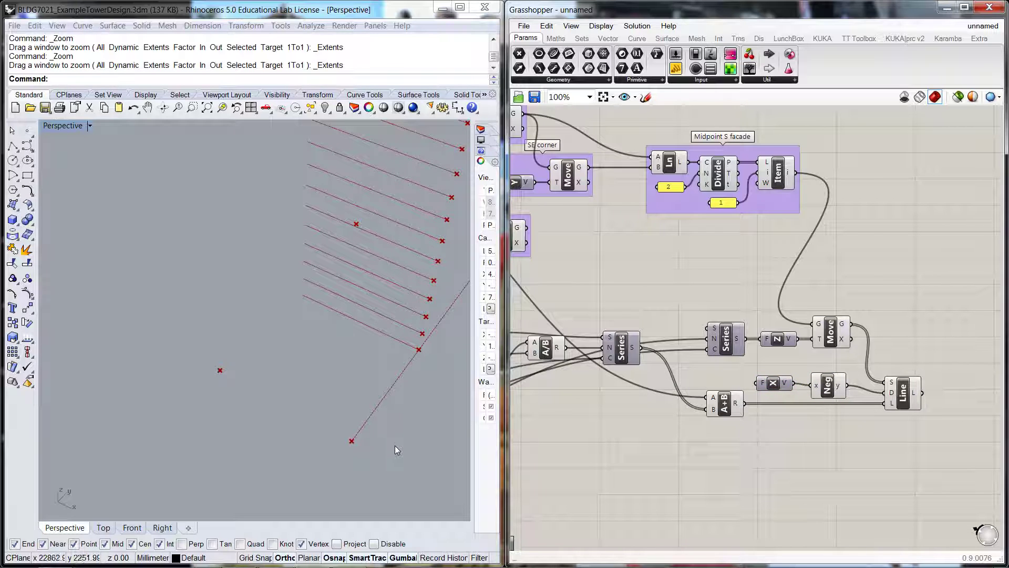
Test the Maximum curvature slider at 3240 and -5000, and finish with it set to 5000.
scroll(420, 414, down, 5)
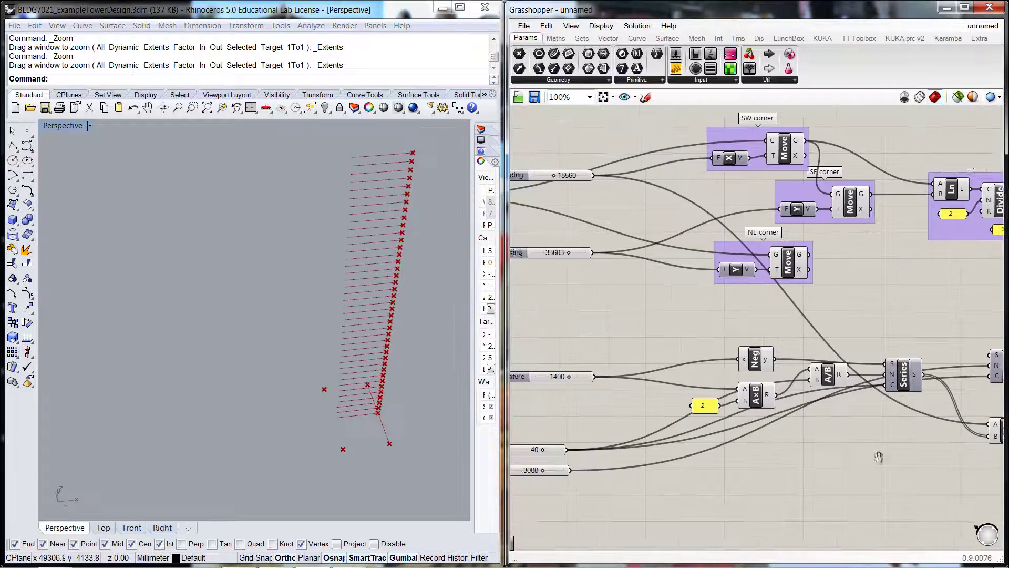
scroll(541, 396, up, 2)
scroll(540, 396, up, 2)
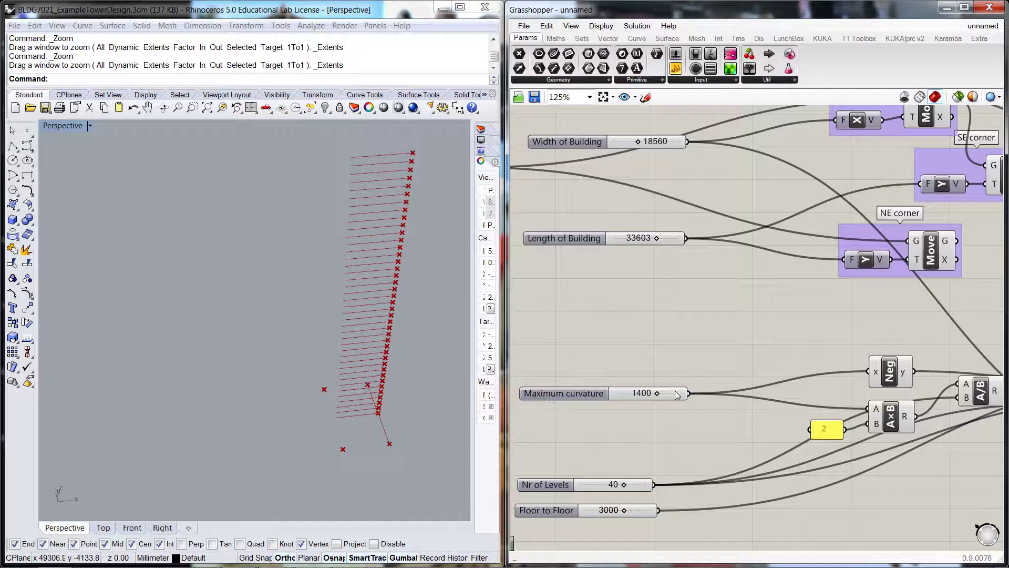
drag(657, 394, 677, 390)
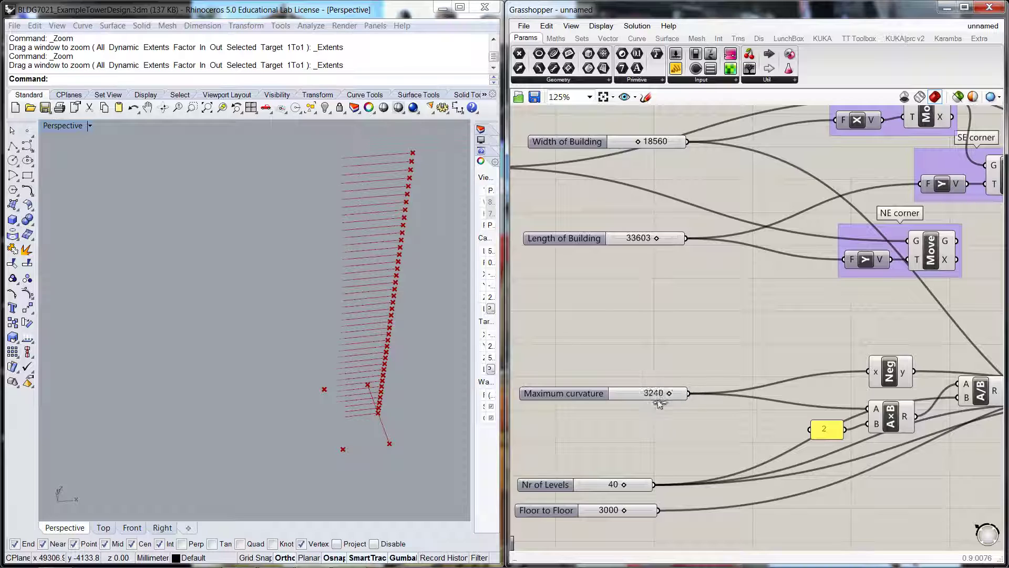
mouse_move(615, 404)
mouse_down()
mouse_move(580, 405)
mouse_move(667, 405)
mouse_move(610, 418)
mouse_up()
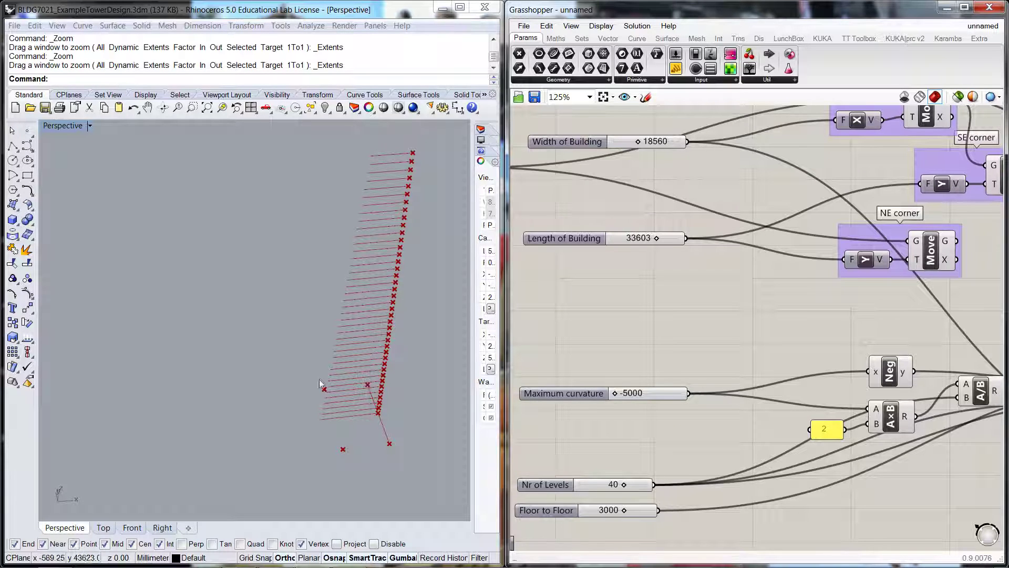
drag(612, 393, 702, 392)
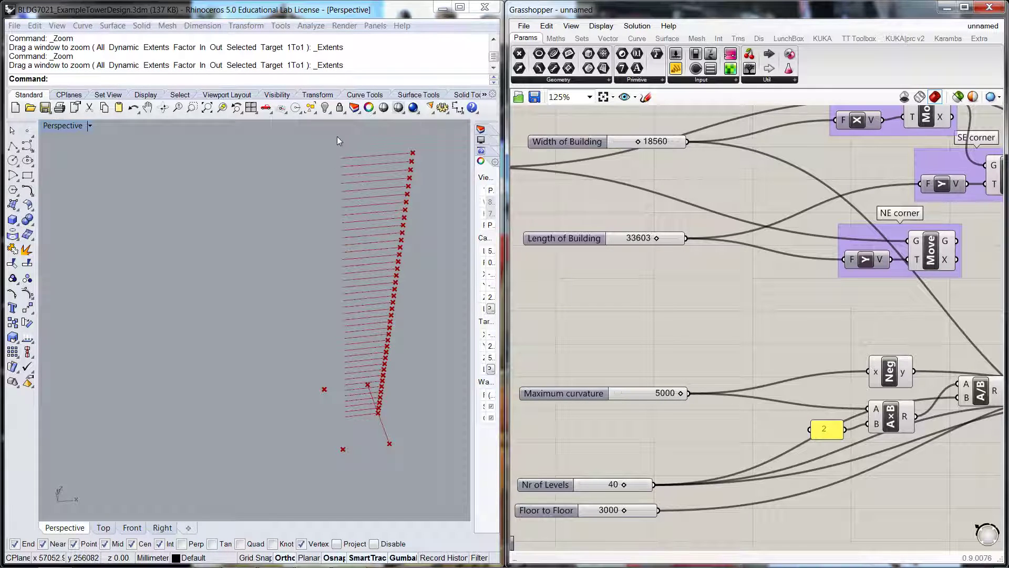
Add an End Points component beside the Line SDL and connect the line output to its C input.
scroll(616, 429, down, 2)
right_drag(927, 482, 642, 439)
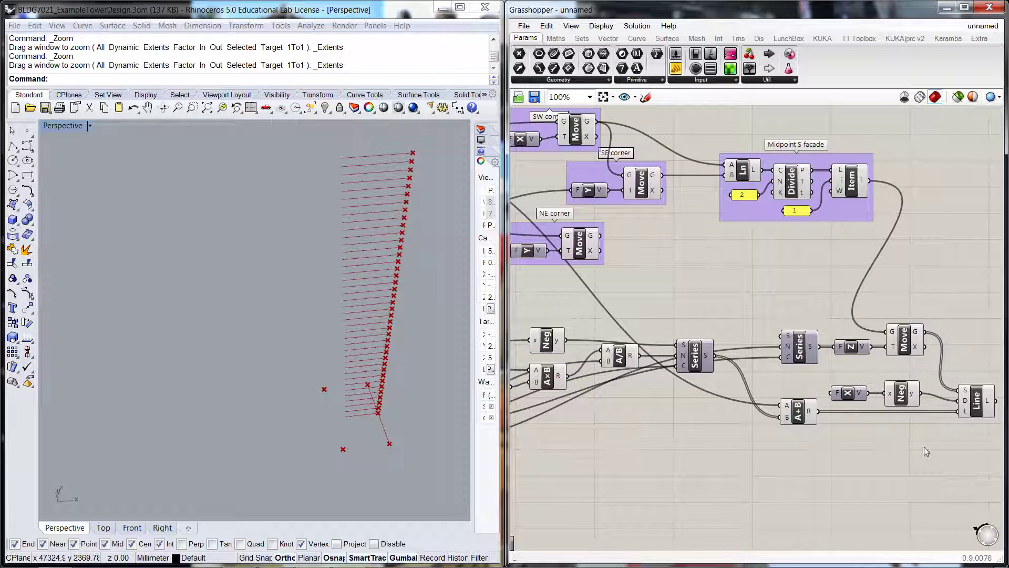
right_drag(925, 447, 647, 422)
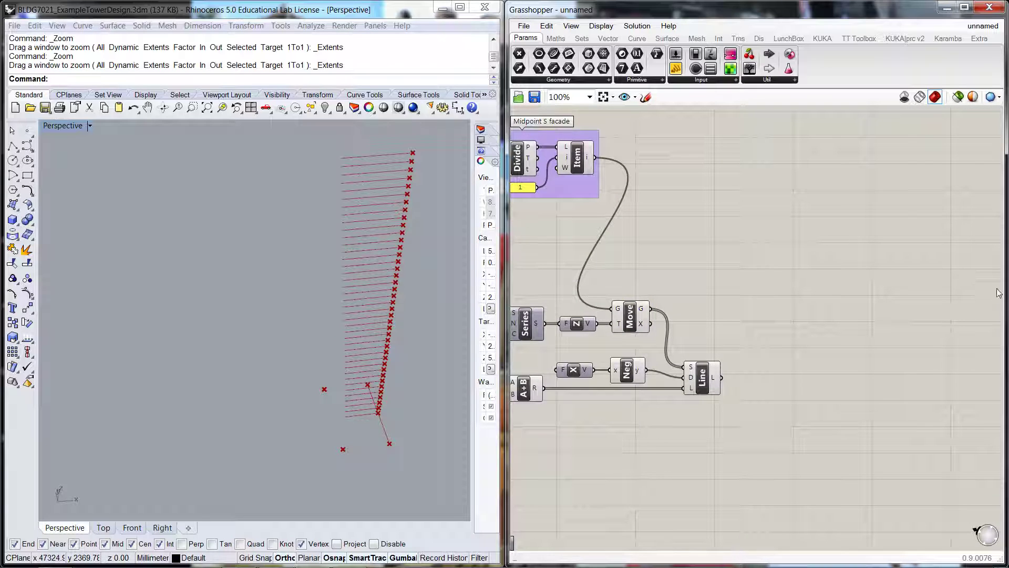
double_click(775, 368)
text(en)
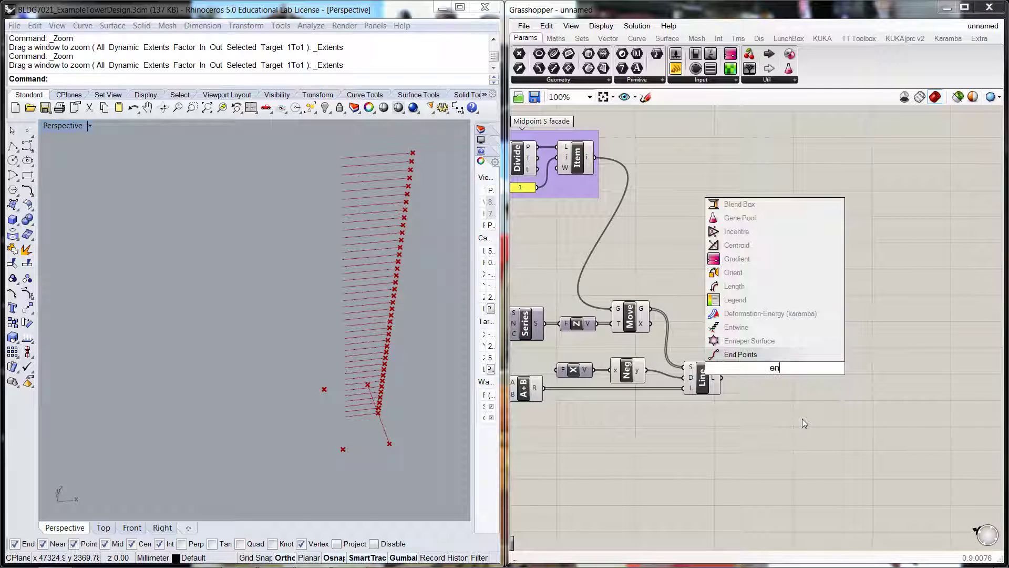
click(735, 354)
drag(722, 377, 755, 377)
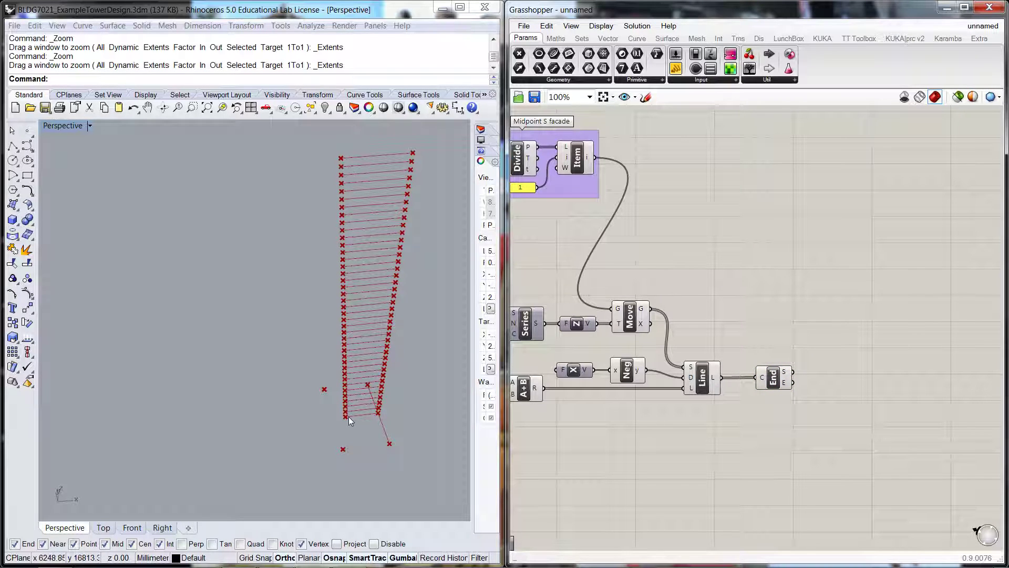
drag(779, 374, 767, 375)
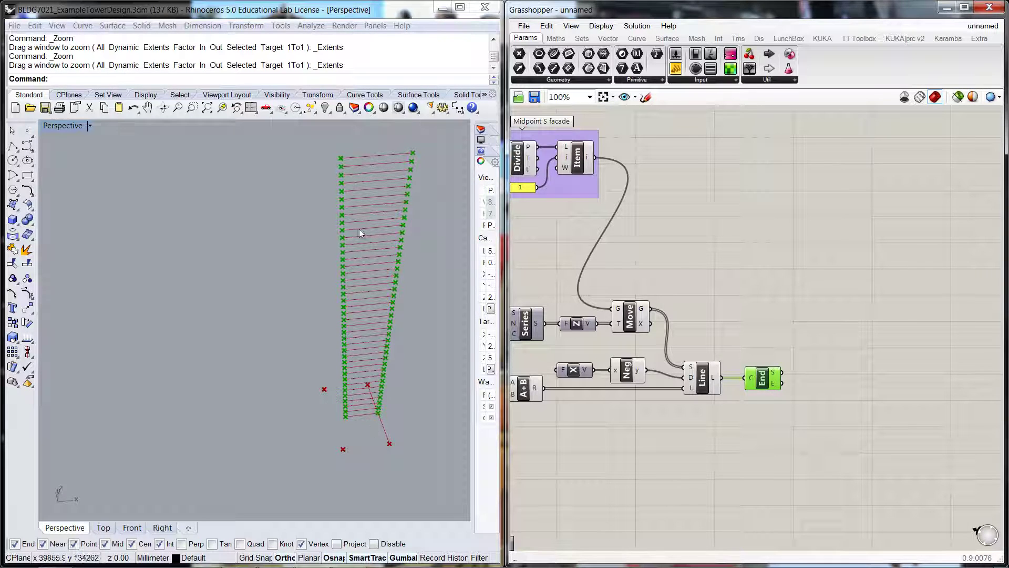
click(736, 412)
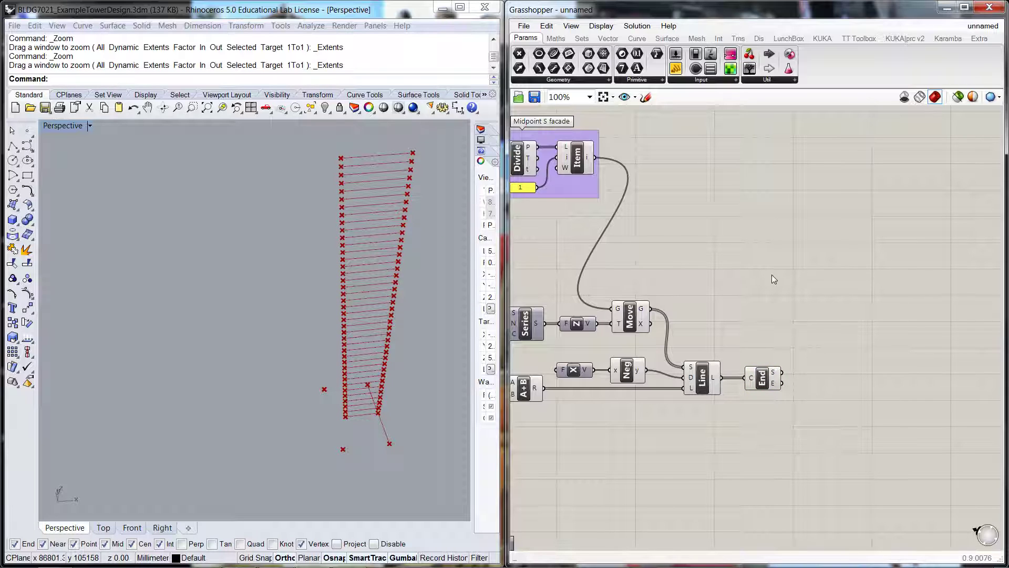
Add a Move component below the Negative component for the building's base corner point.
scroll(771, 274, down, 1)
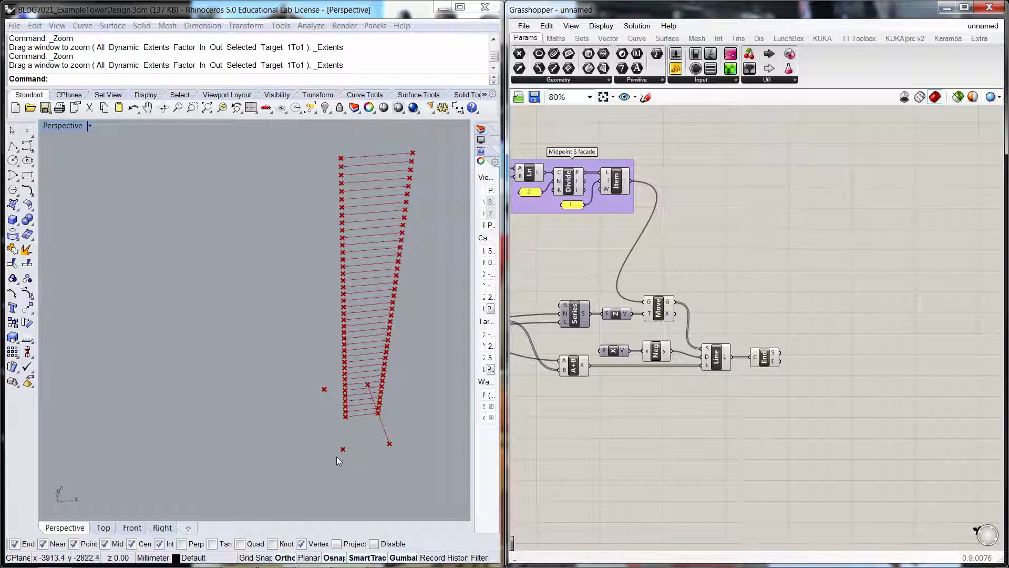
right_drag(350, 452, 317, 478)
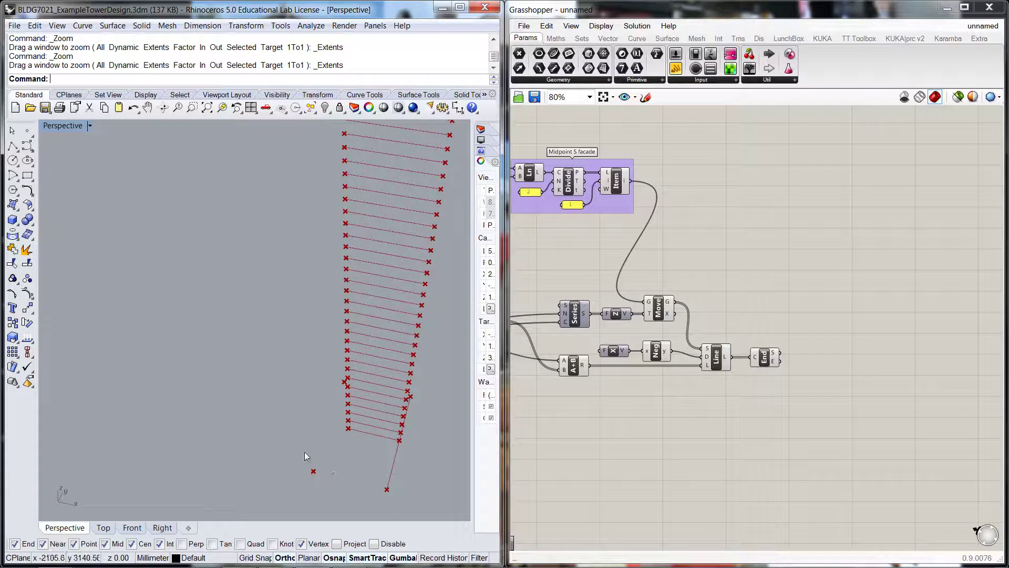
click(644, 403)
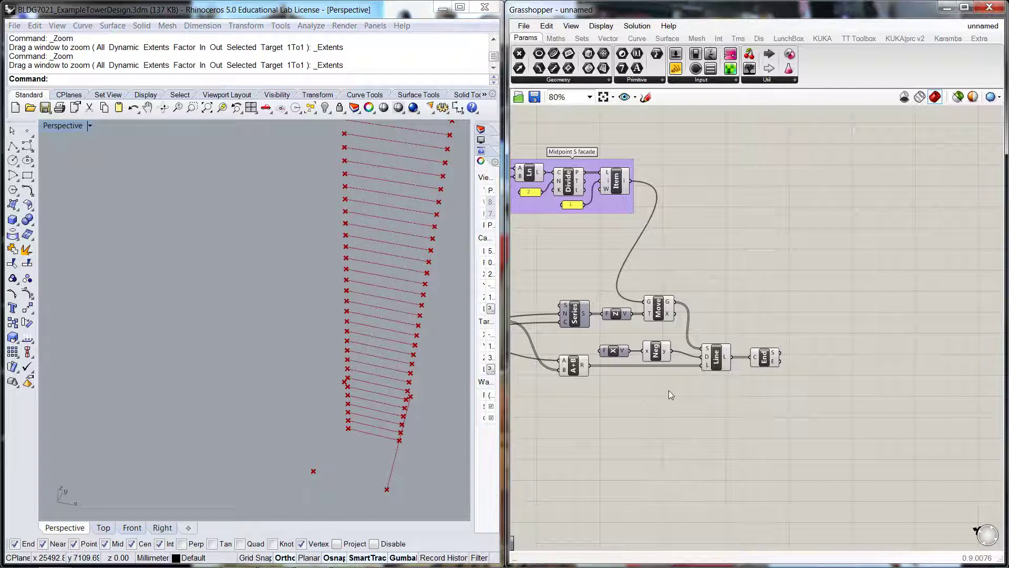
double_click(661, 399)
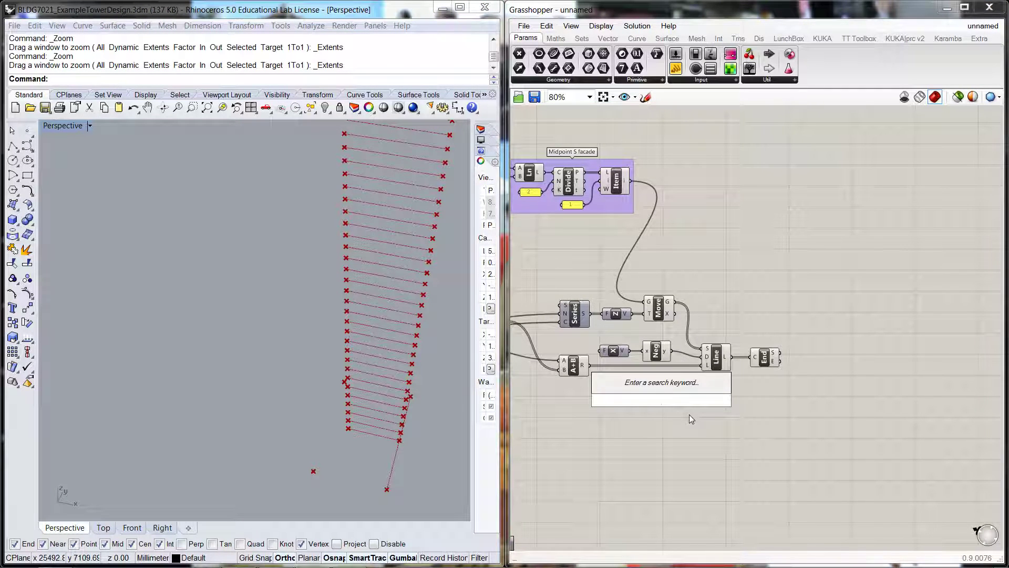
text(mov)
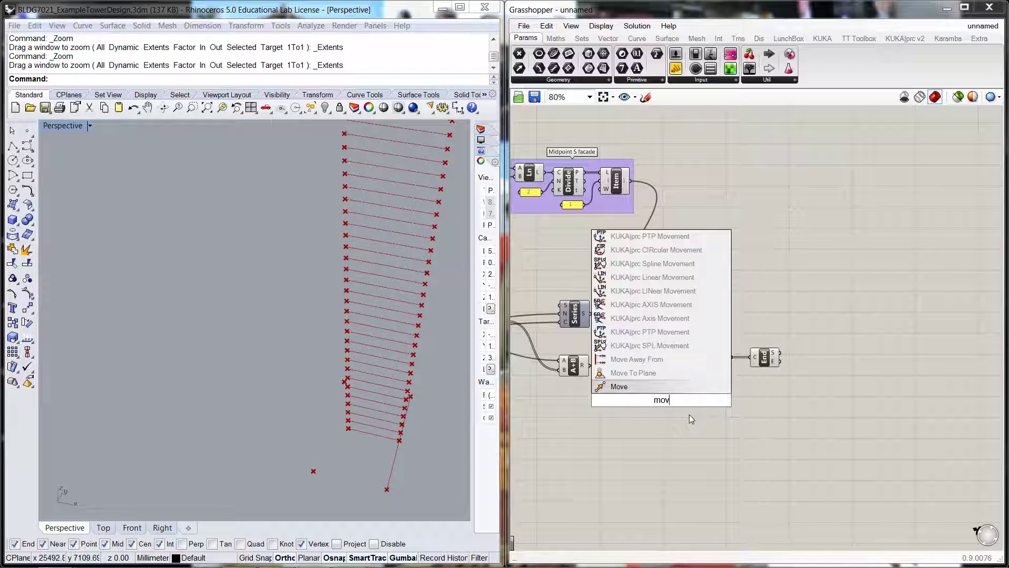
click(627, 386)
Connect the base Pt parameter to the lower Move component's G input and reposition that component.
scroll(633, 426, down, 3)
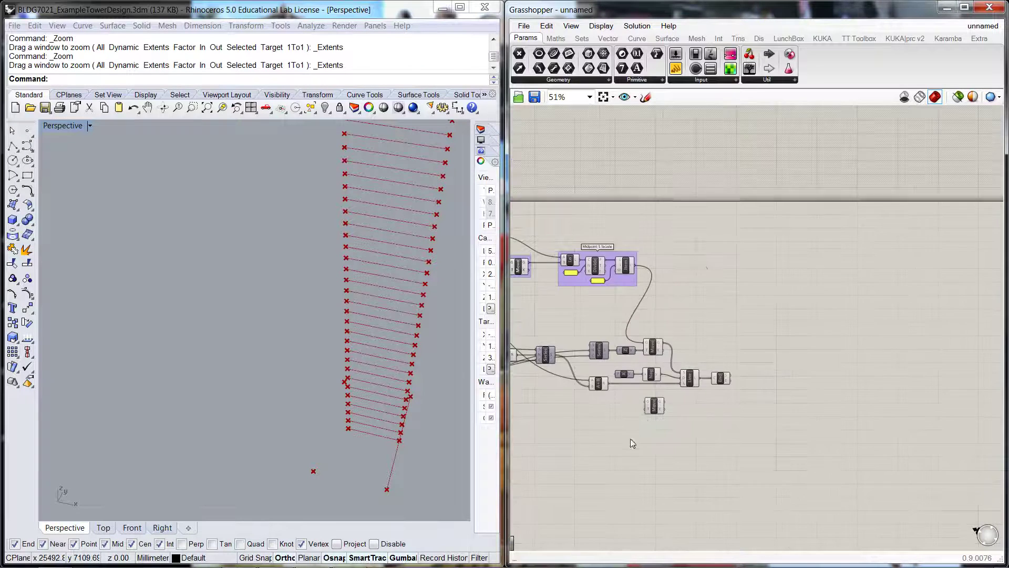
scroll(822, 458, up, 5)
scroll(641, 413, down, 4)
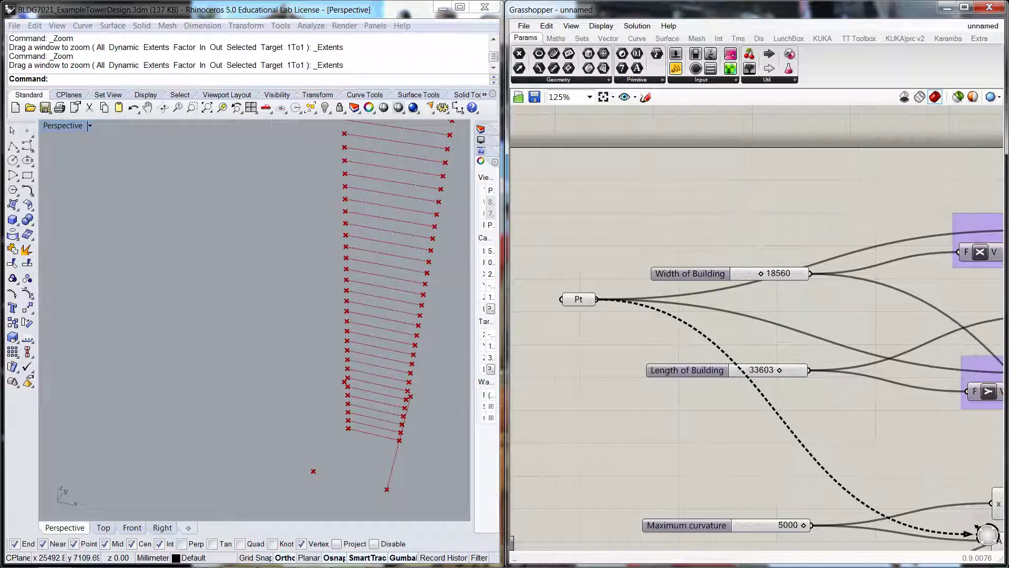
right_drag(982, 514, 907, 478)
scroll(929, 466, up, 3)
drag(927, 471, 960, 467)
click(885, 496)
right_drag(884, 496, 729, 479)
drag(795, 462, 793, 460)
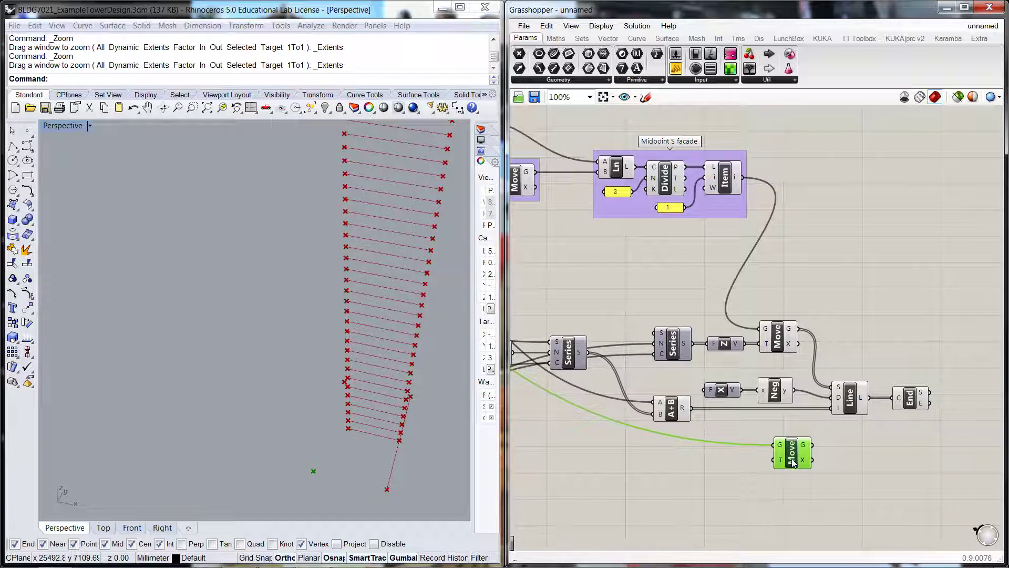
Connect the Unit Z vector output to the lower Move's T input and inspect the stacked corner points in Rhino.
drag(742, 343, 775, 460)
click(710, 477)
right_drag(310, 480, 342, 464)
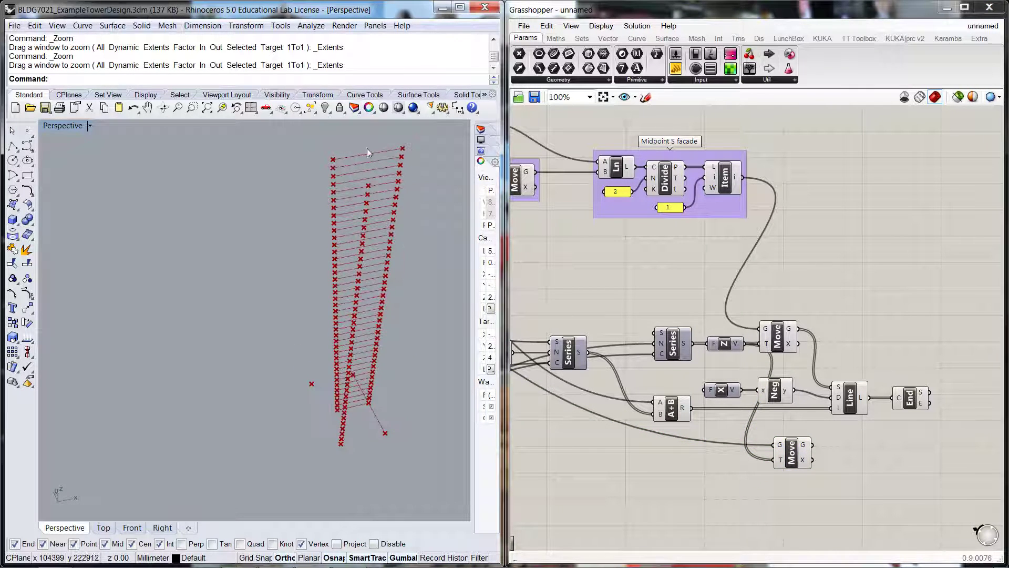
Add another Move component and place it above the Move that raises the facade midpoint.
mouse_move(849, 447)
right_down()
mouse_move(832, 453)
mouse_move(860, 445)
right_up()
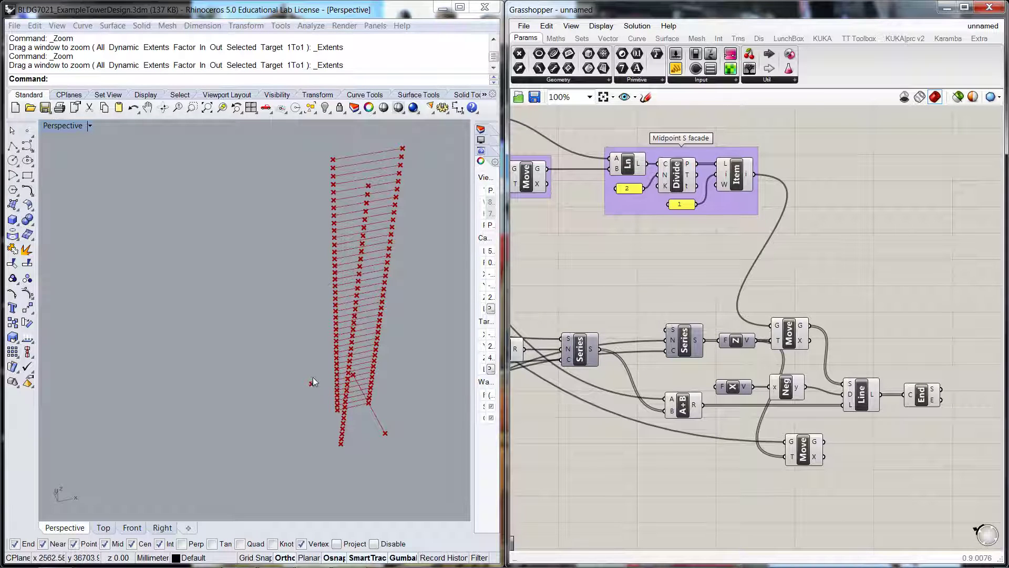
double_click(863, 251)
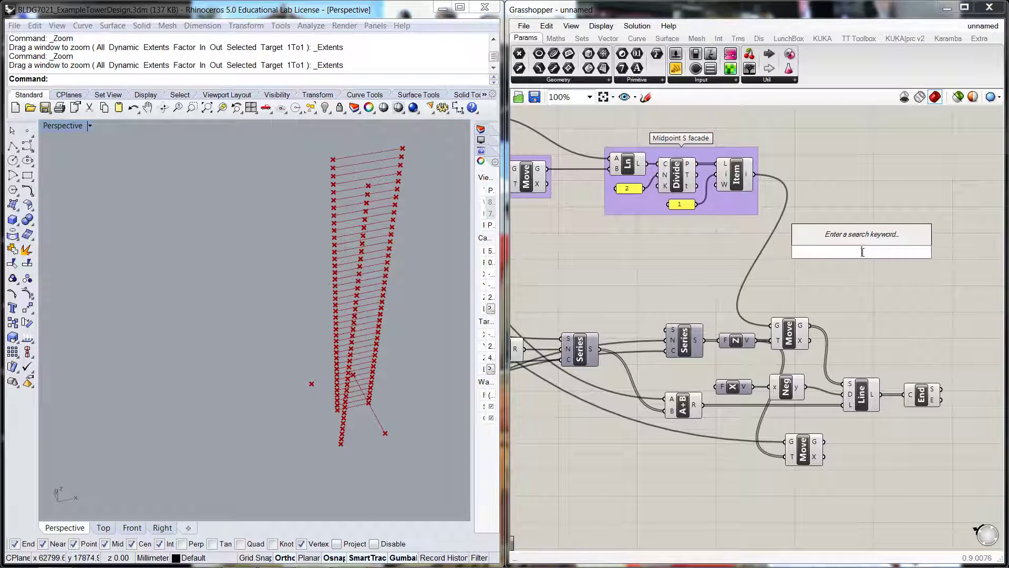
text(mov)
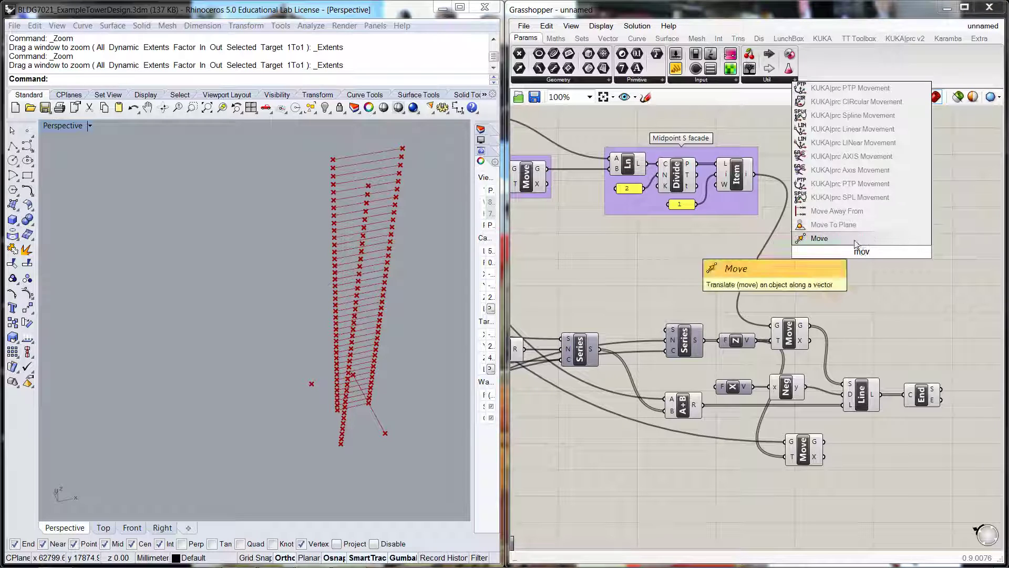
click(820, 238)
drag(855, 251, 796, 271)
click(852, 249)
Wire the NE corner geometry into the upper Move's G input and the Unit Z vector into its T input.
scroll(853, 249, down, 2)
right_drag(797, 171, 919, 225)
right_drag(819, 302, 780, 279)
drag(640, 266, 881, 296)
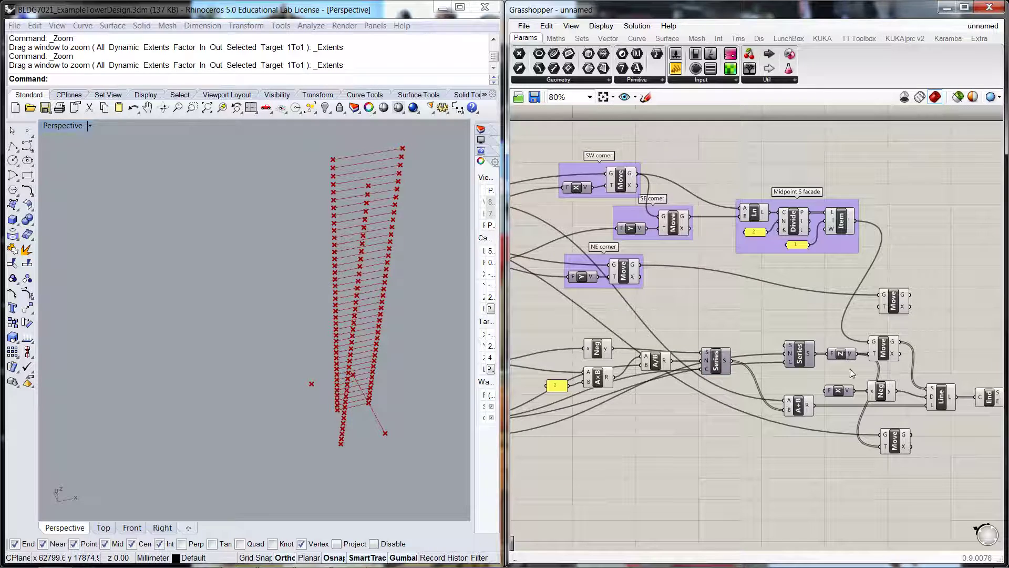
drag(856, 353, 875, 312)
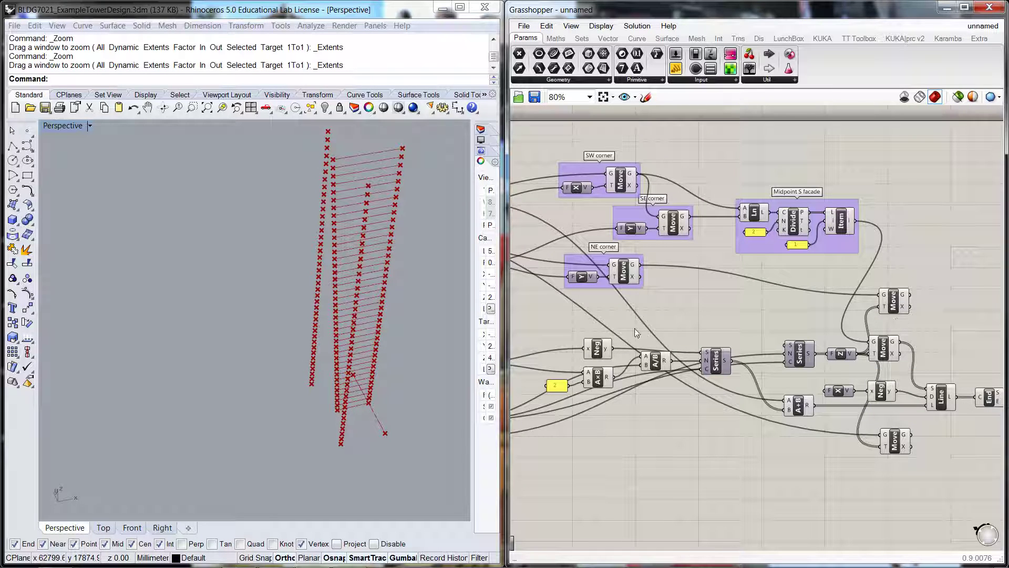
right_drag(380, 440, 434, 435)
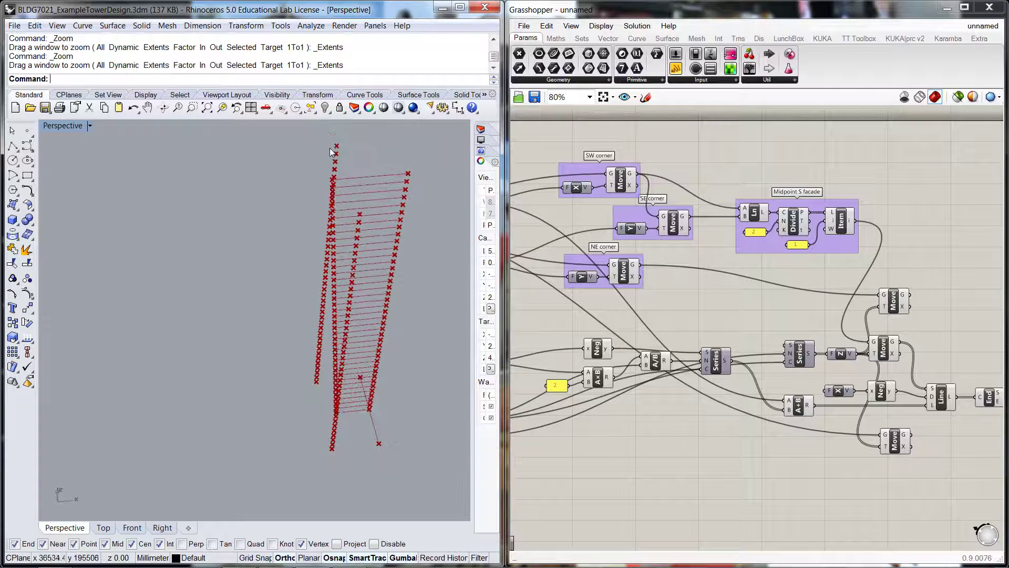
click(929, 320)
Add an Arc 3Pt component on the empty canvas beyond the three Move components.
scroll(868, 271, down, 2)
right_drag(869, 271, 840, 267)
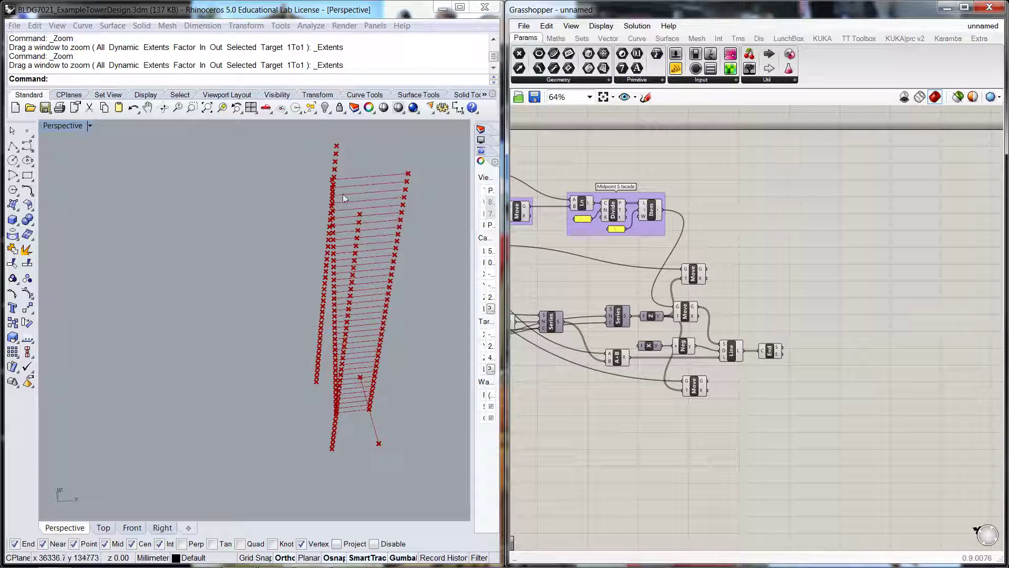
right_drag(305, 339, 316, 386)
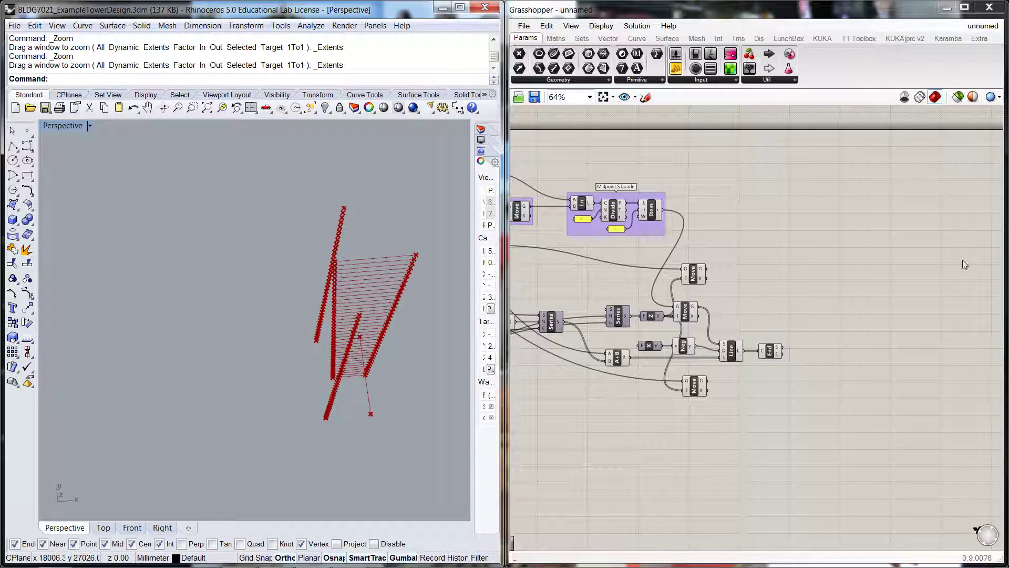
double_click(835, 261)
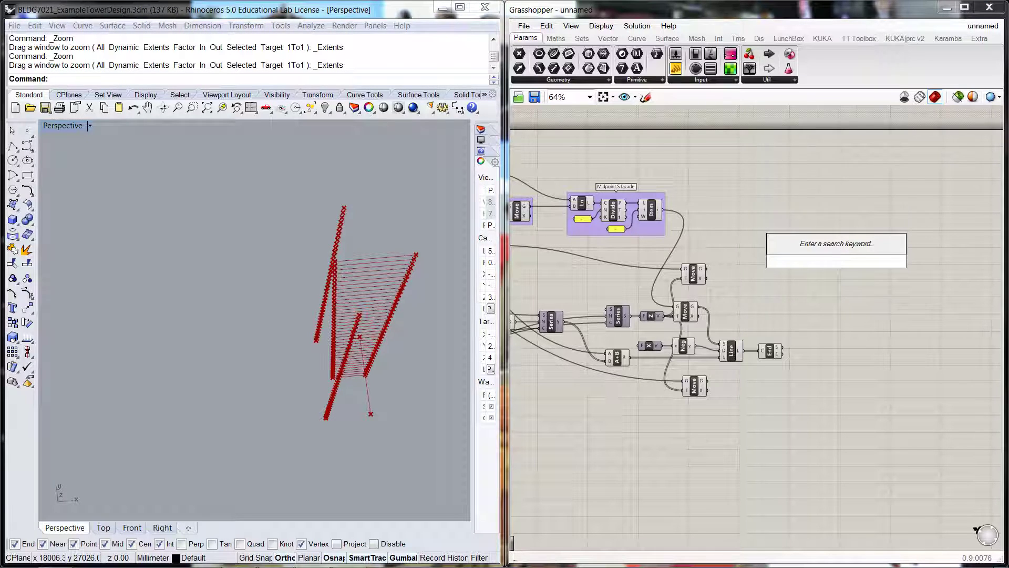
text(arc)
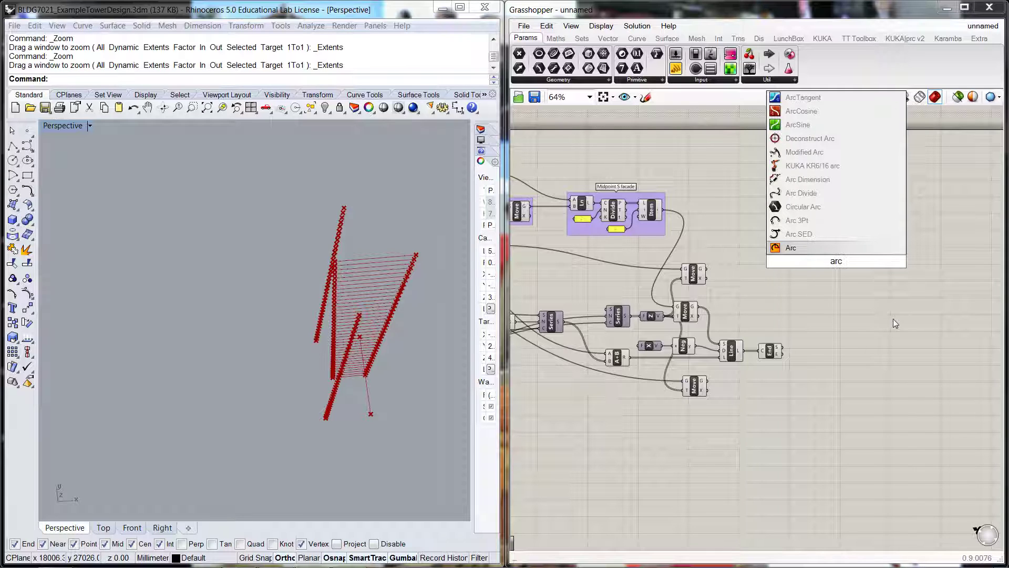
click(790, 248)
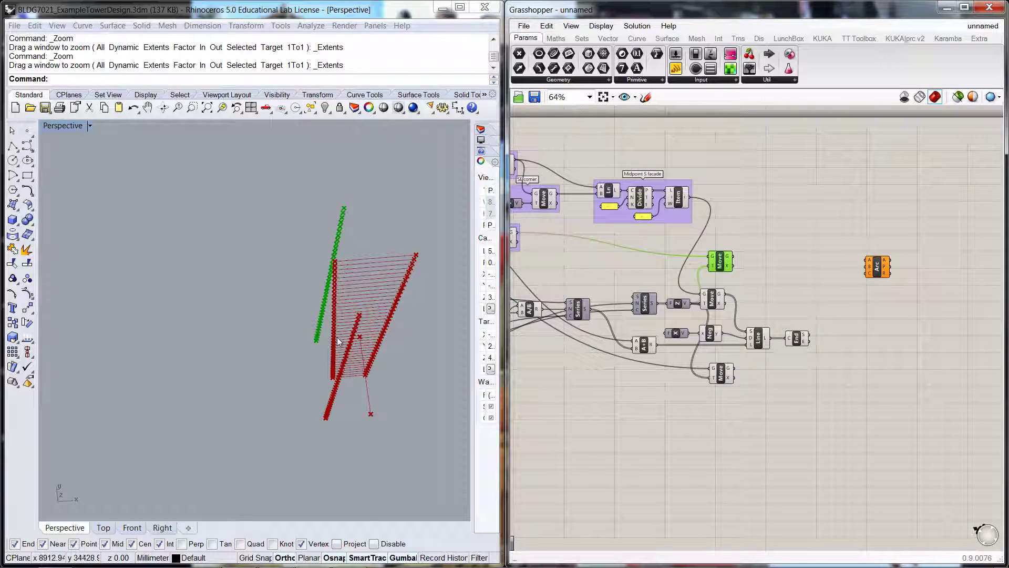
Wire the upper Move's G output, the End Points' E output and the lower Move's G output into the arc's A, B and C inputs.
click(790, 271)
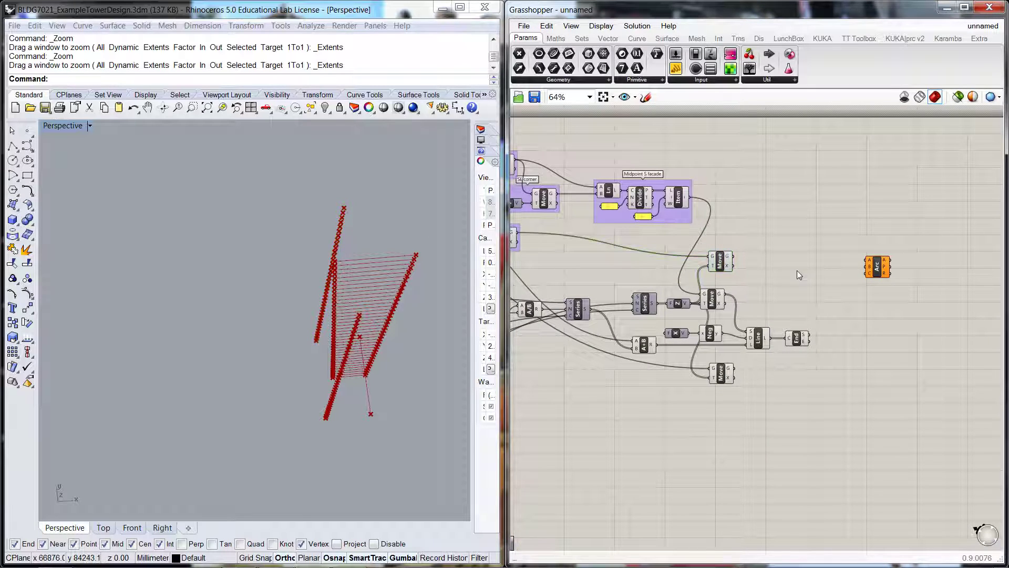
click(721, 269)
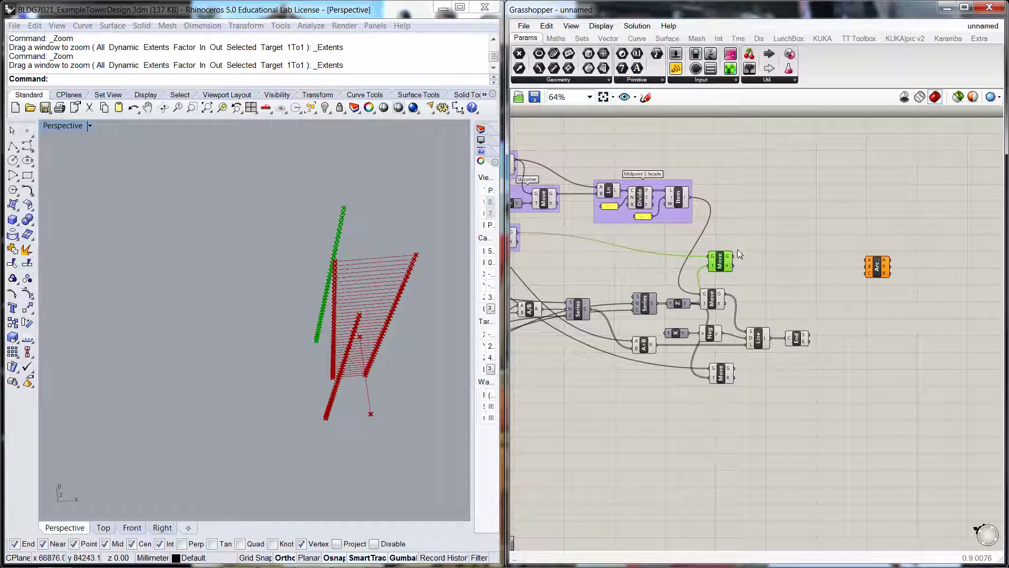
drag(732, 257, 871, 275)
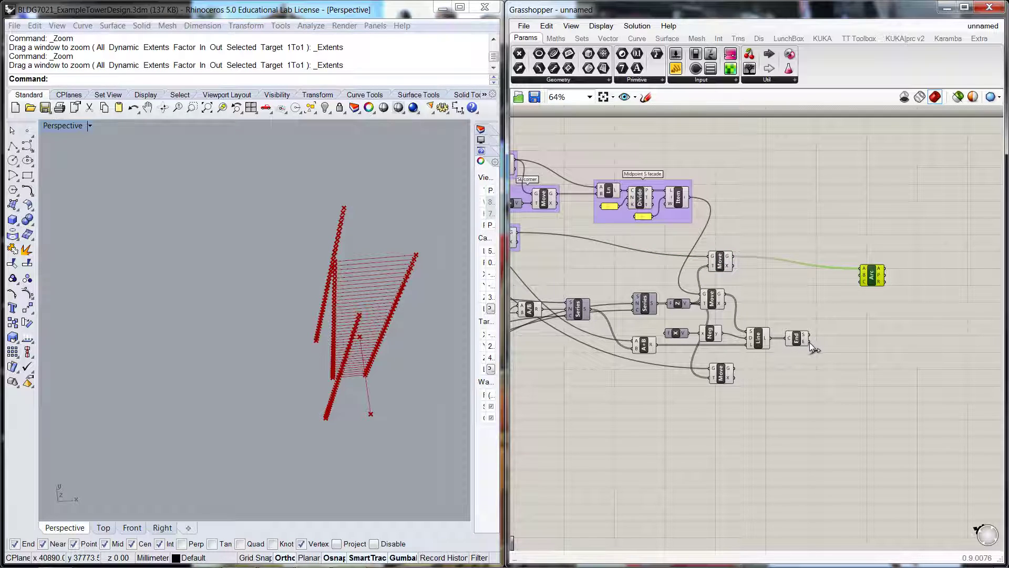
drag(809, 342, 861, 280)
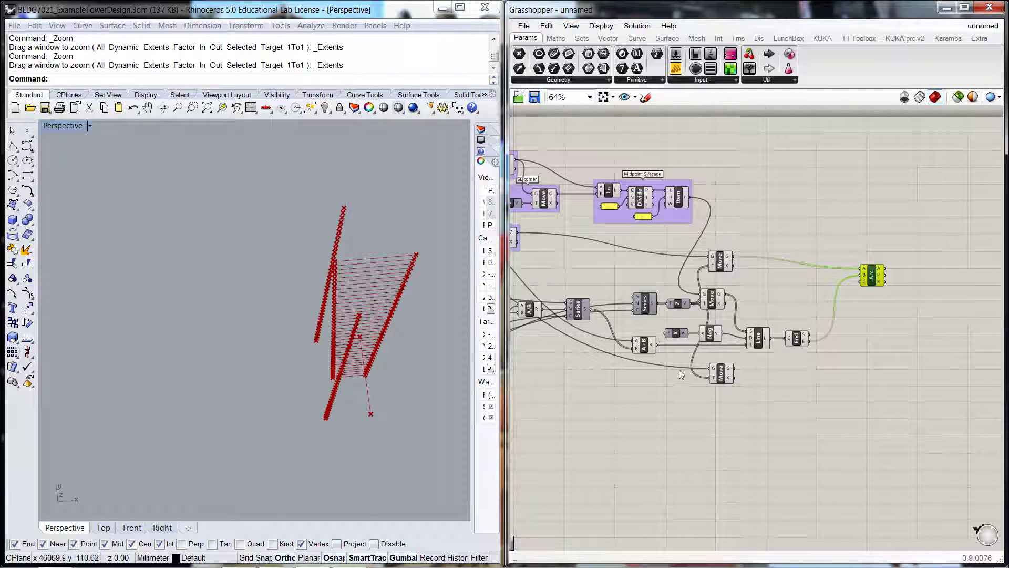
click(721, 377)
drag(737, 373, 862, 282)
click(865, 323)
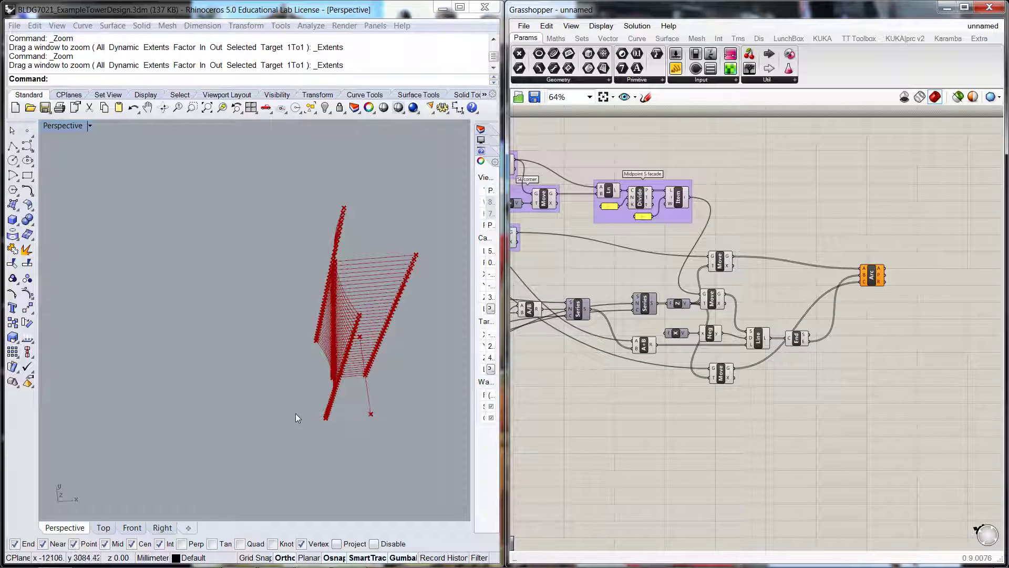
right_drag(295, 413, 381, 434)
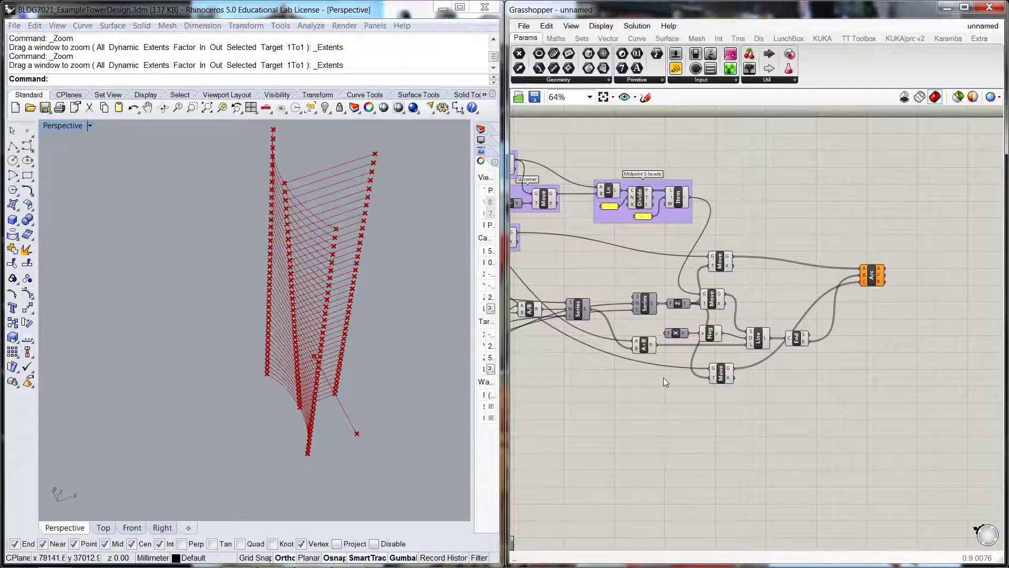
Set the Maximum curvature slider to 4808 and inspect the facade arcs in the Rhino perspective view.
scroll(625, 392, down, 2)
scroll(687, 405, up, 4)
right_drag(687, 405, 633, 323)
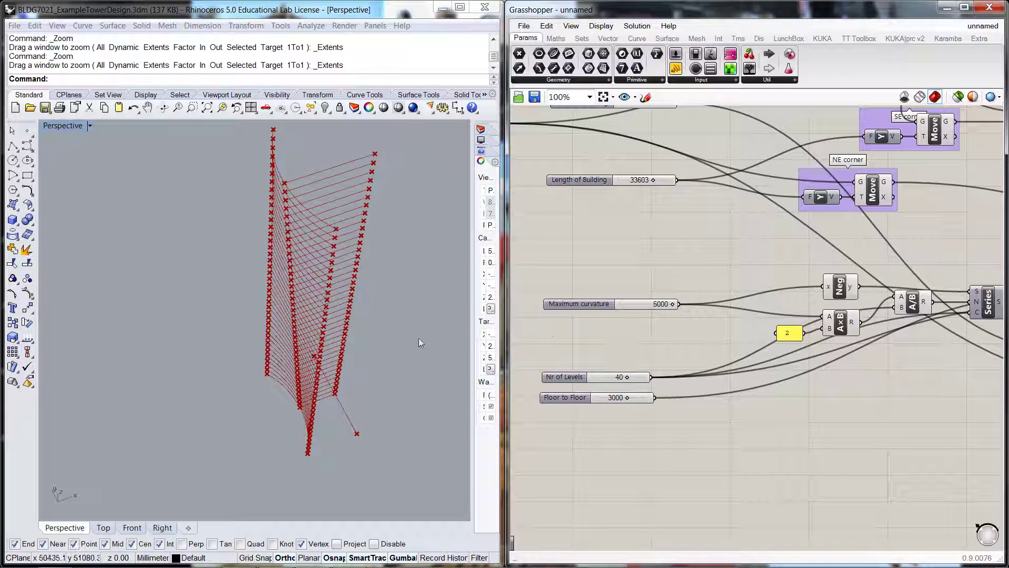
scroll(660, 277, up, 2)
mouse_move(661, 315)
mouse_down()
mouse_move(638, 331)
mouse_move(578, 334)
mouse_move(677, 314)
mouse_up()
right_drag(384, 353, 373, 281)
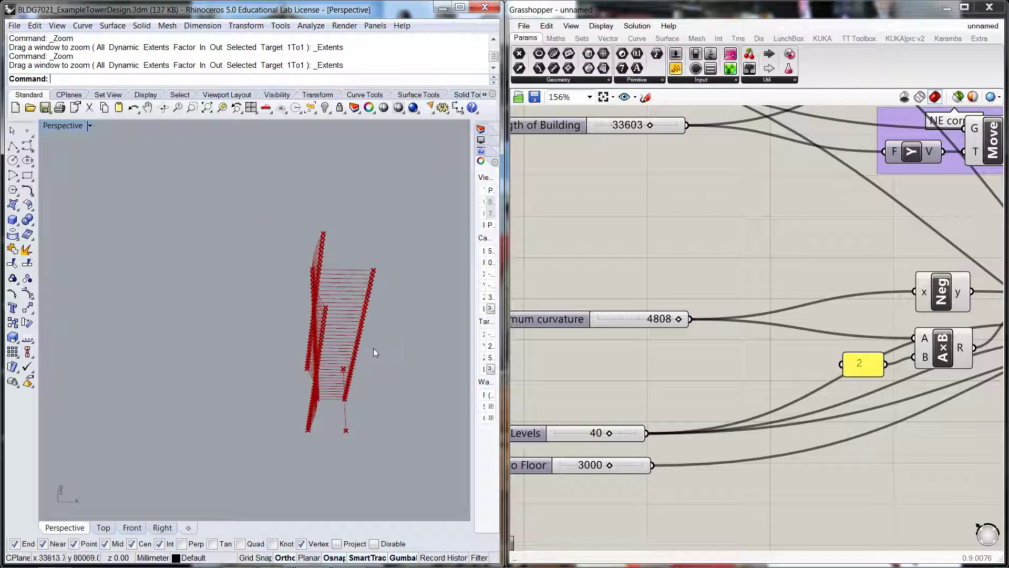
right_drag(388, 389, 362, 329)
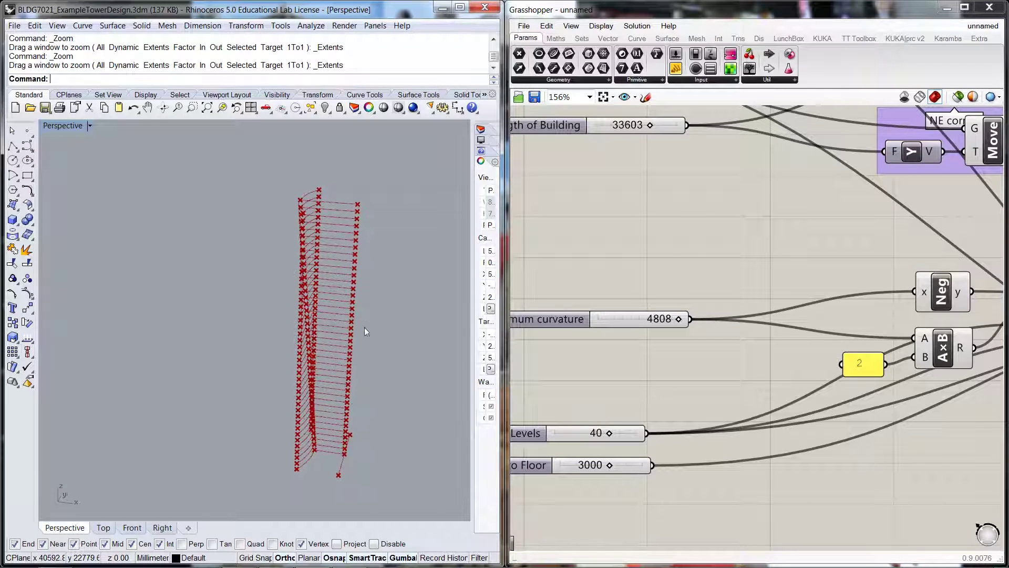
scroll(698, 252, down, 4)
scroll(699, 252, down, 1)
right_drag(959, 371, 831, 364)
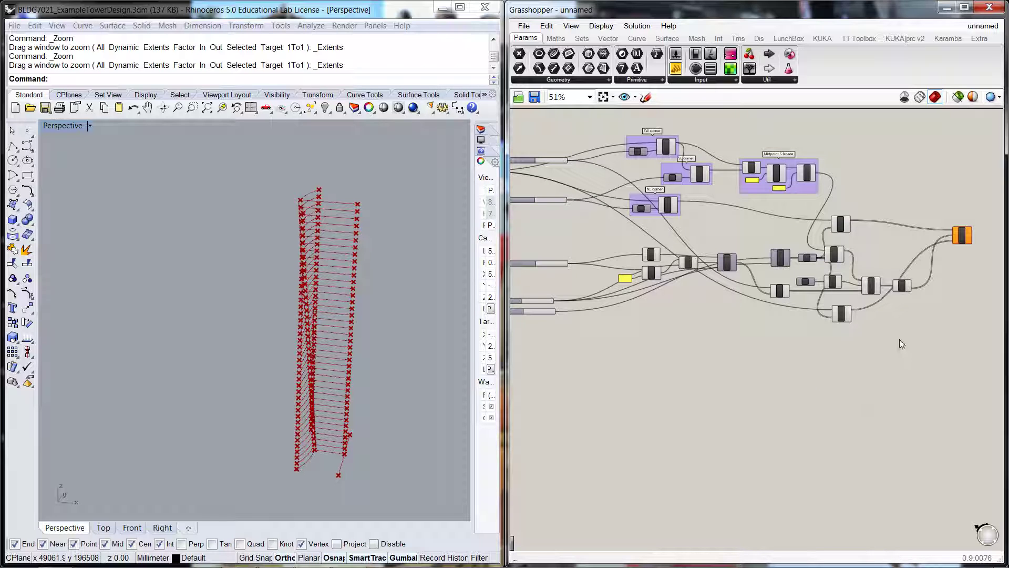
right_drag(903, 324, 881, 329)
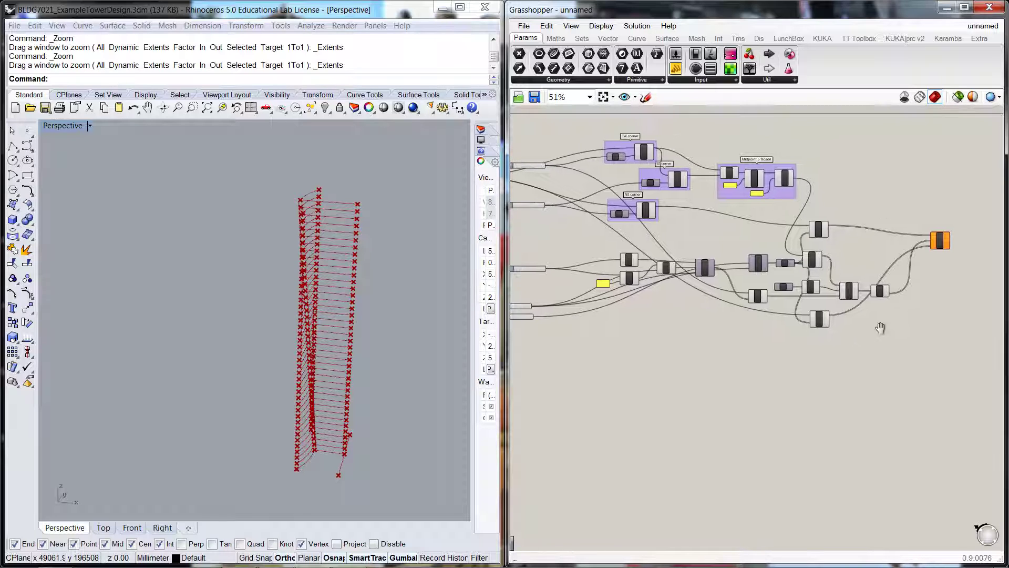